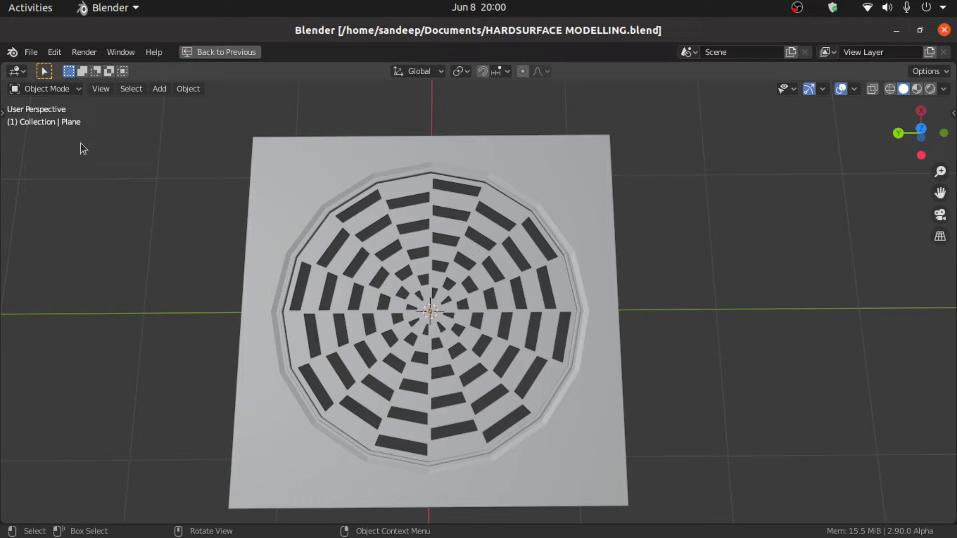
Examine the finished circular grille's mesh in Edit Mode with its vertices shown.
left_click(48, 89)
left_click(47, 121)
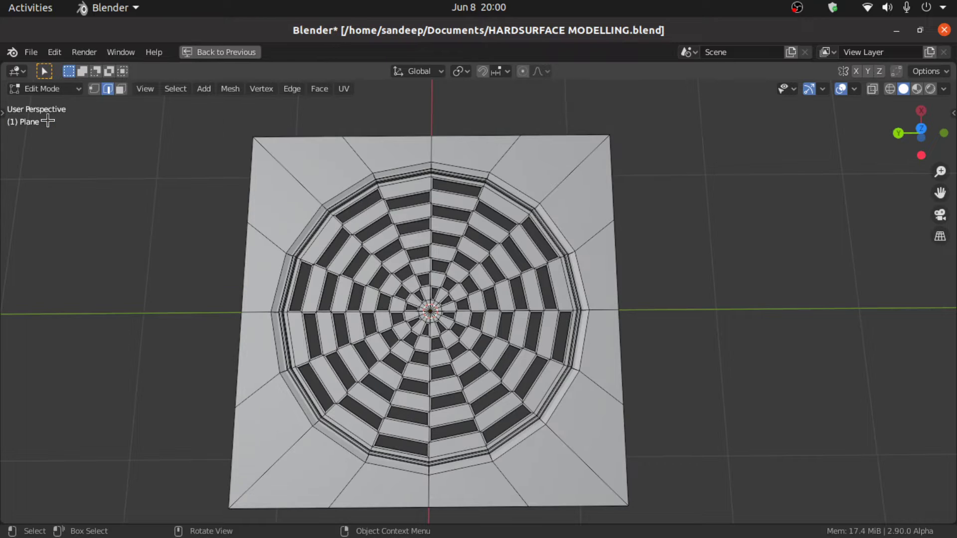
left_click(97, 91)
scroll(413, 304, "up", 3)
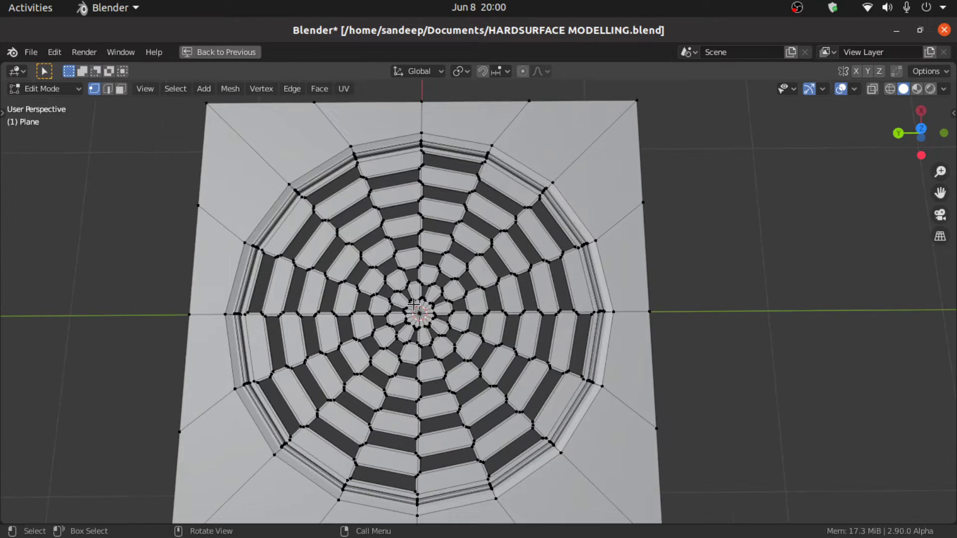
scroll(413, 304, "up", 1)
middle_click_drag(414, 306, 414, 273)
scroll(413, 274, "down", 5)
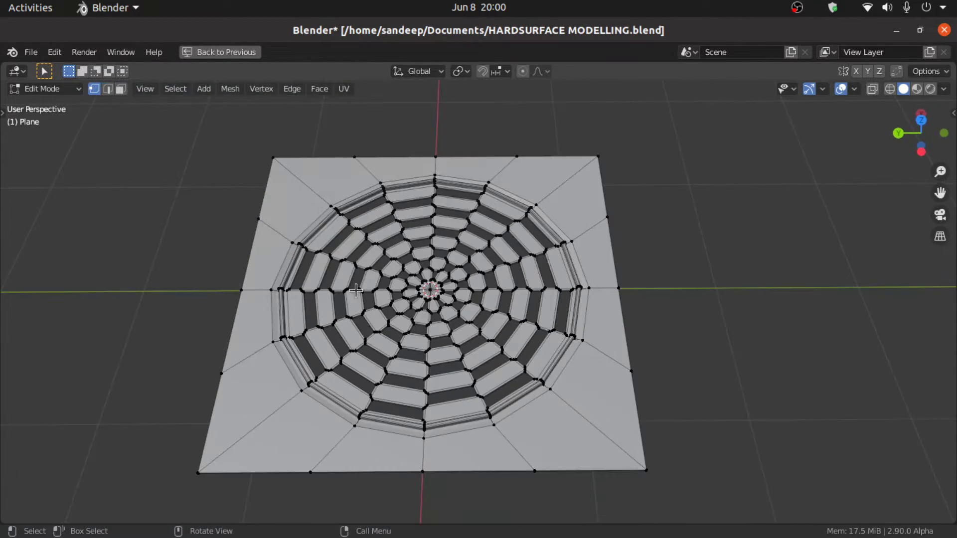
middle_click_drag(329, 301, 376, 313)
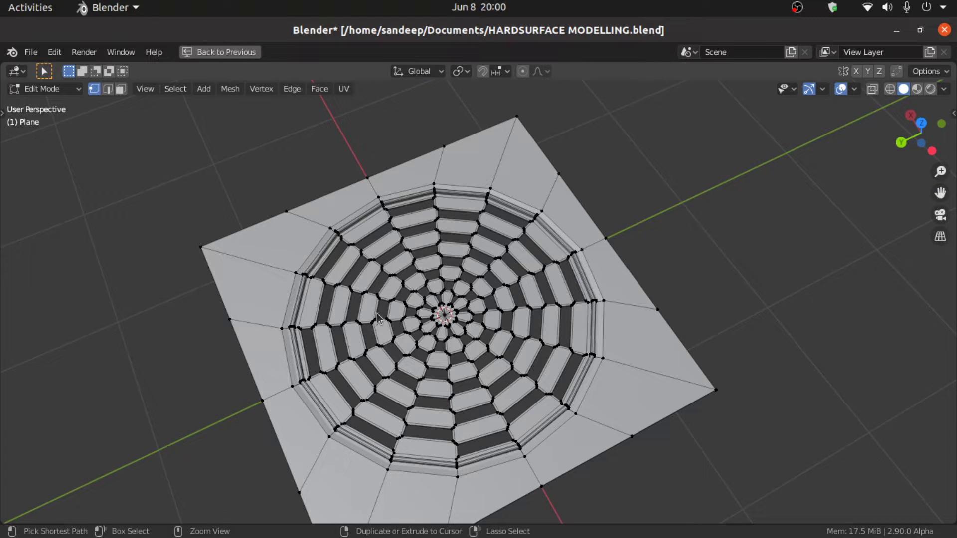
Start a new General file without saving the changes to HARDSURFACE MODELLING.
key("ctrl+n")
left_click(378, 315)
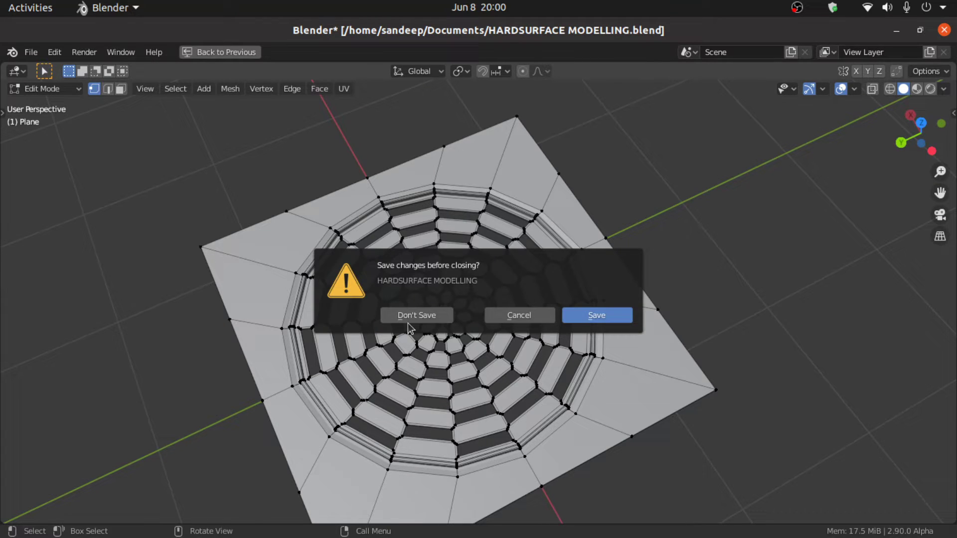
left_click(410, 316)
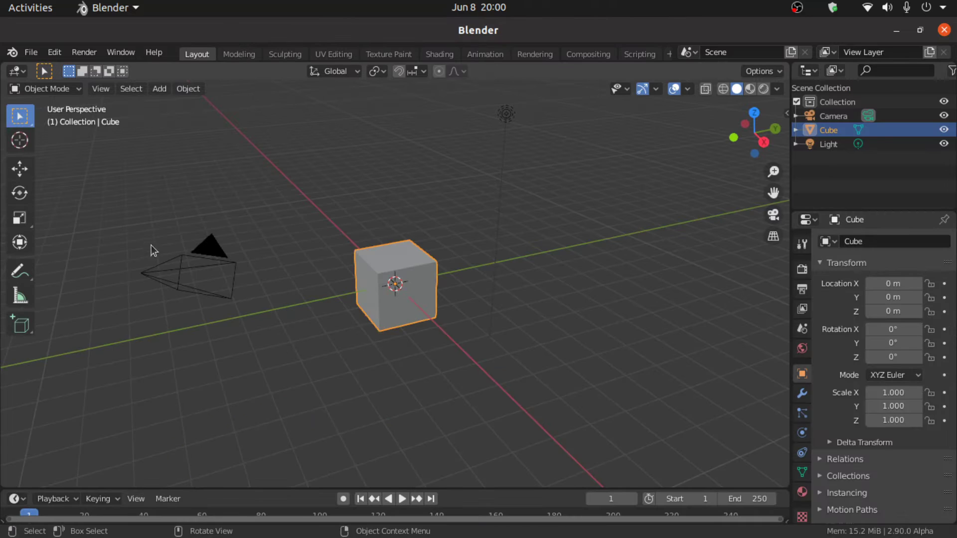
Delete the default cube, camera and light from the scene.
middle_click_drag(151, 246, 226, 271)
key("b")
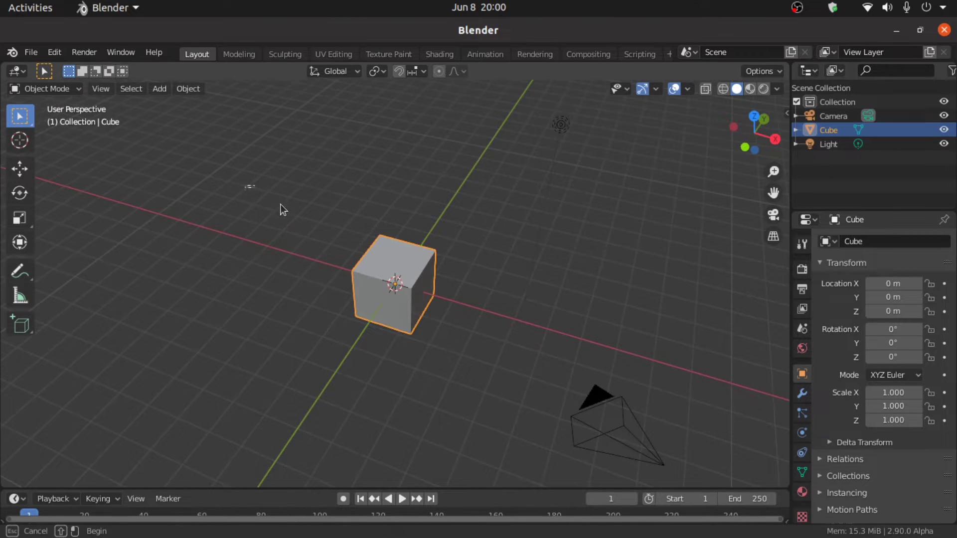
left_click_drag(245, 185, 684, 460)
key("a")
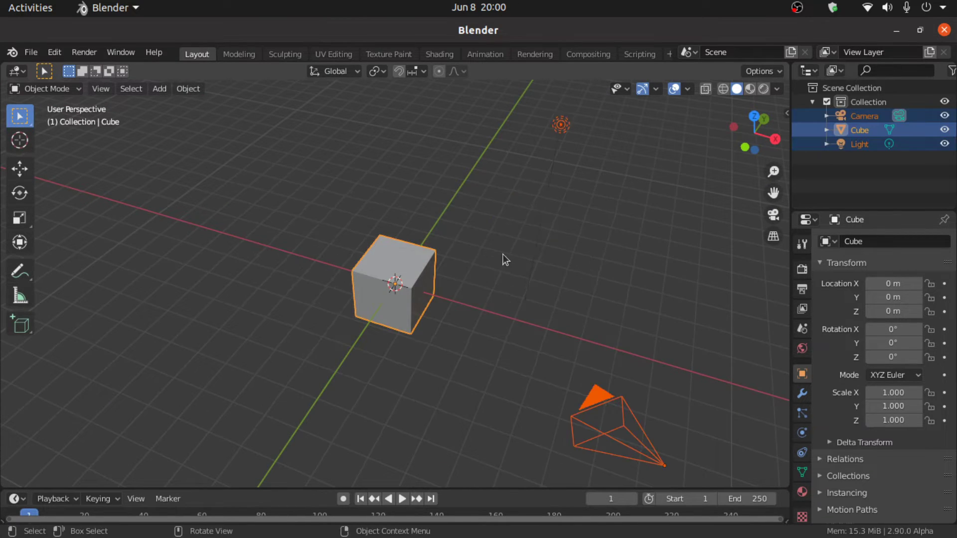
key("Delete")
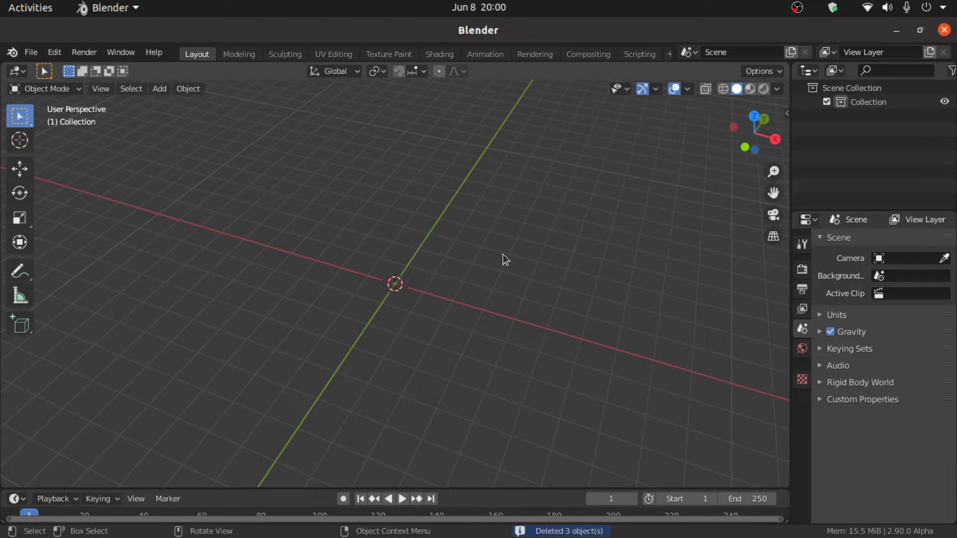
Add a mesh circle with 16 vertices at the world origin.
key("shift+a")
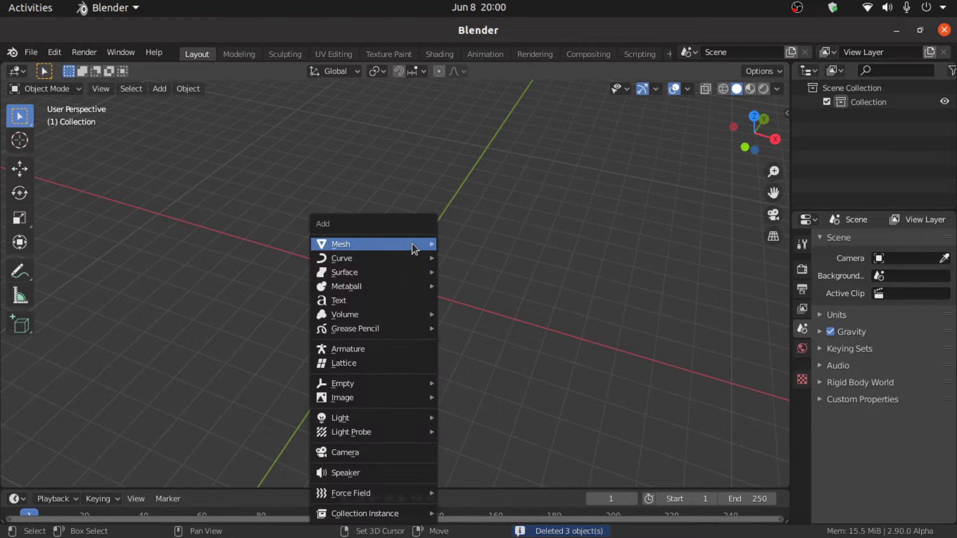
mouse_move(411, 244)
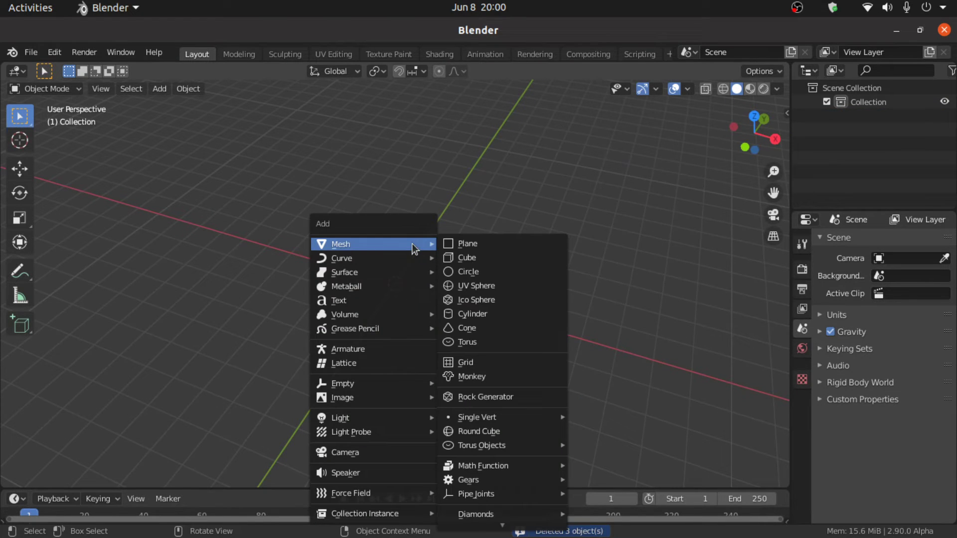
left_click(489, 274)
scroll(408, 301, "up", 10)
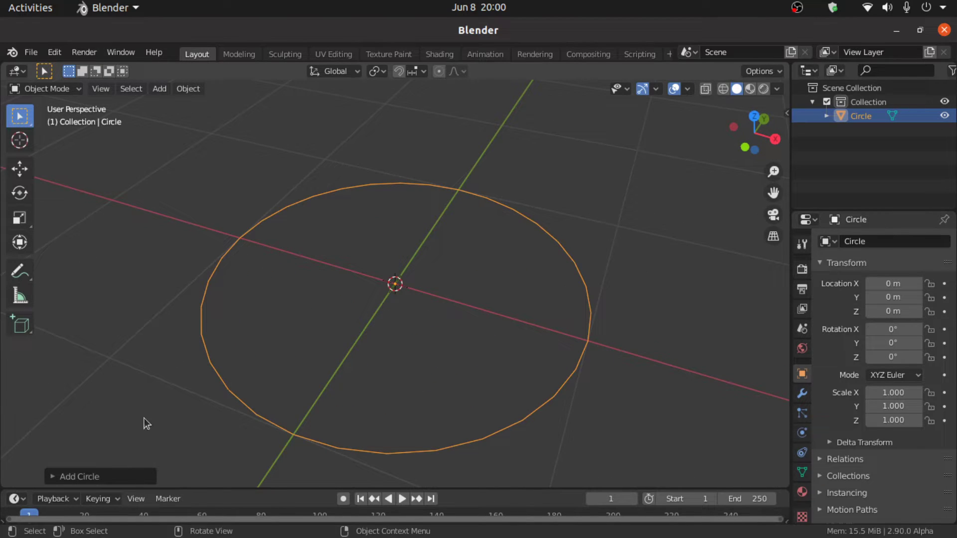
left_click(54, 477)
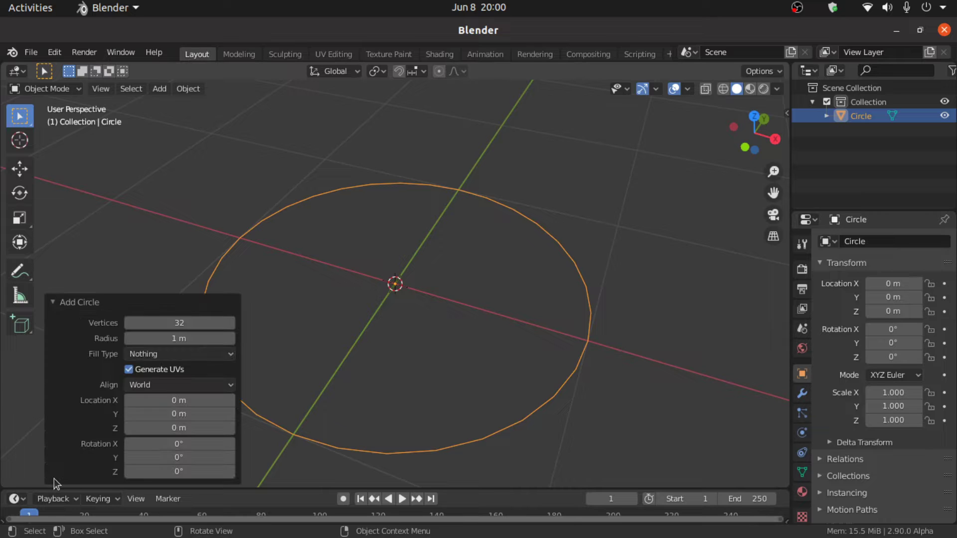
left_click(183, 319)
type("16")
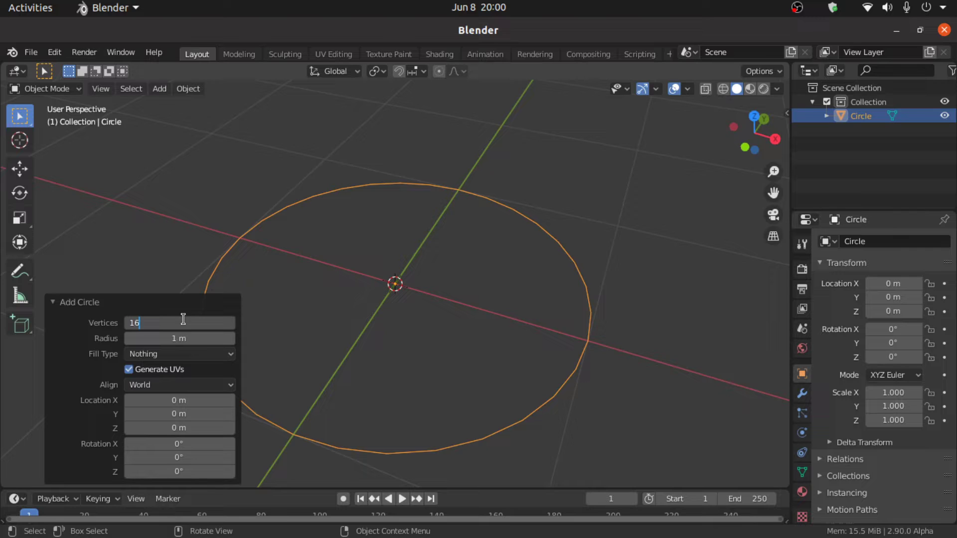
key("Return")
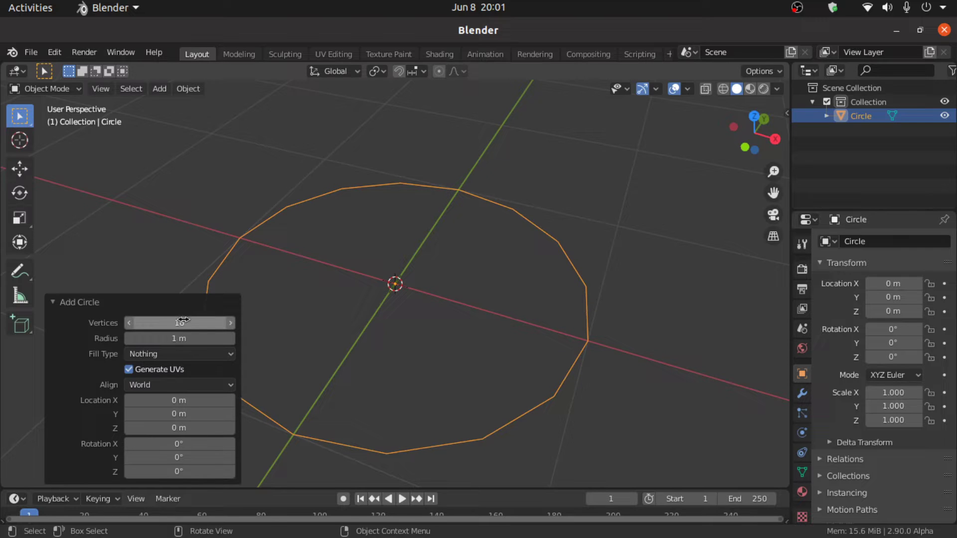
In Edit Mode, fill the circle with a face and inset that face by 0.1 m.
left_click(34, 91)
left_click(49, 122)
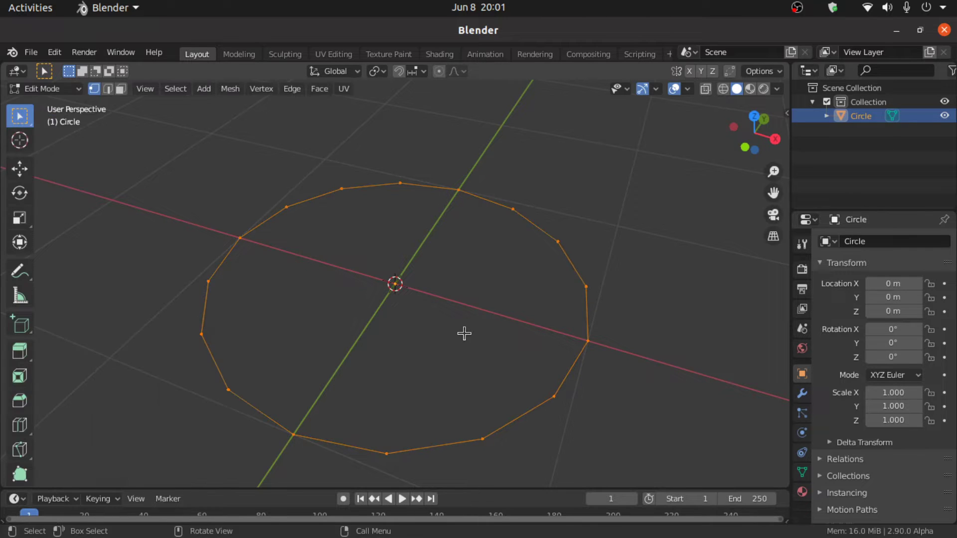
key("f")
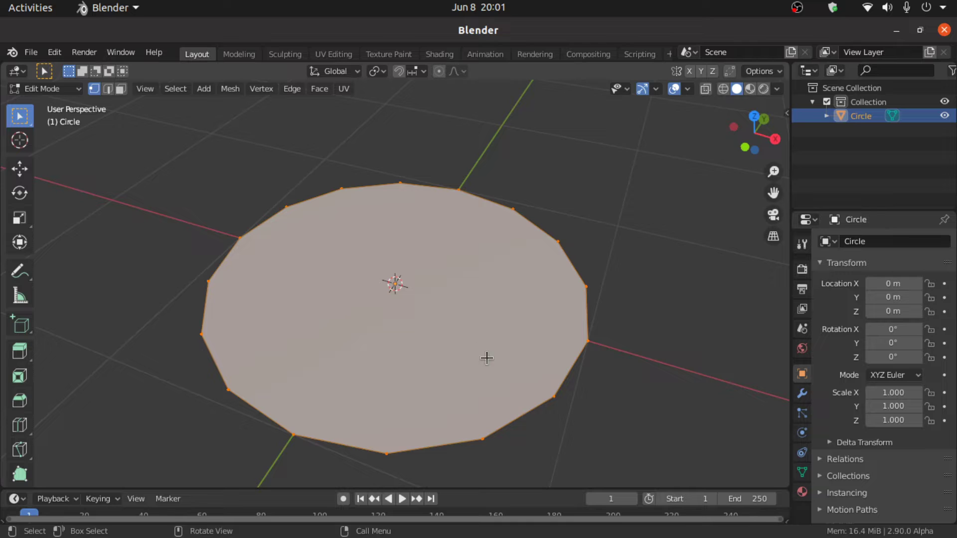
key("i")
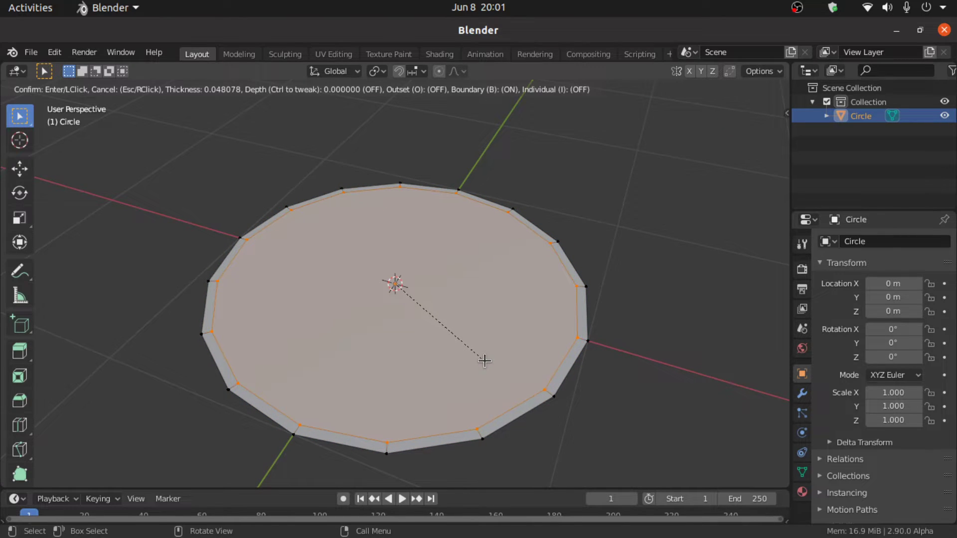
type("0.1")
key("Return")
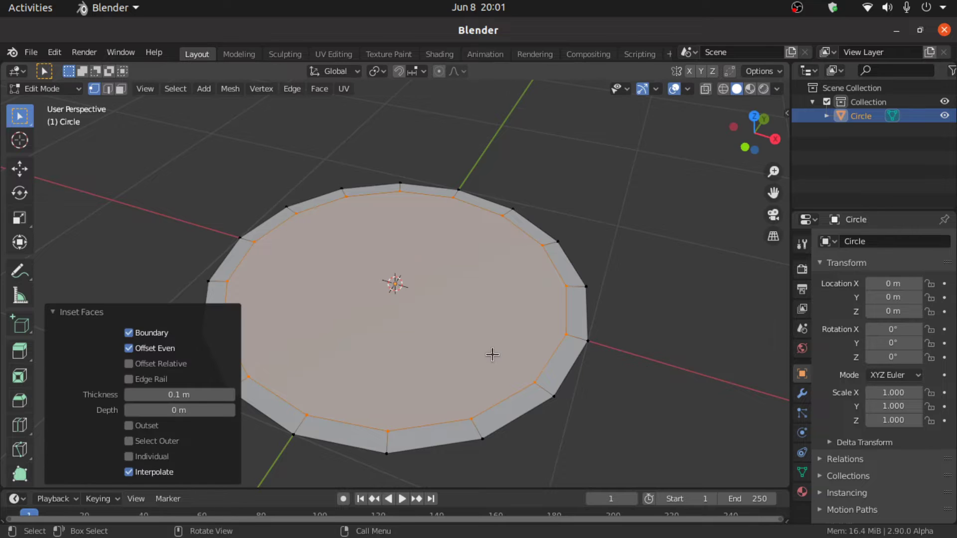
Repeat the 0.1 m inset eight more times to build concentric rings toward the circle's center.
middle_click_drag(491, 348, 522, 358)
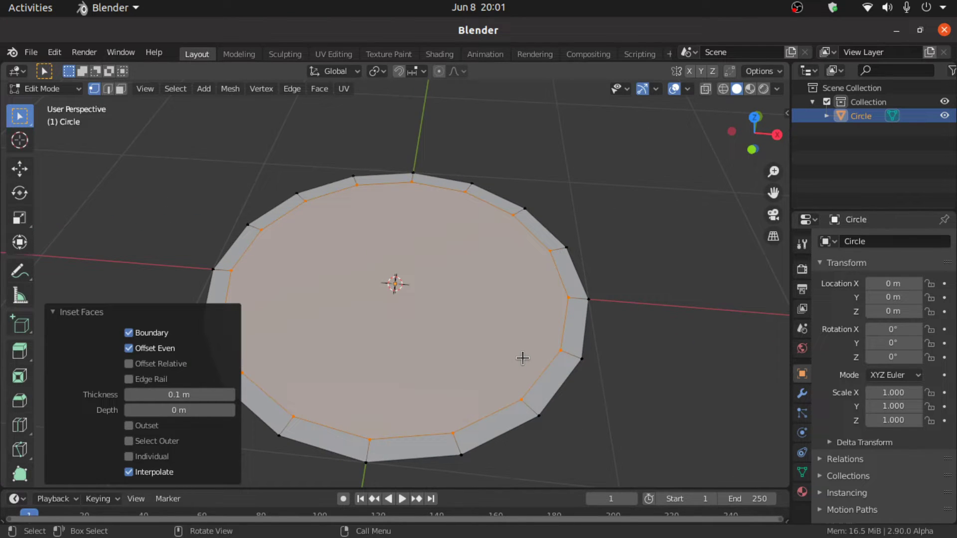
key("shift+r")
key("shift+r")
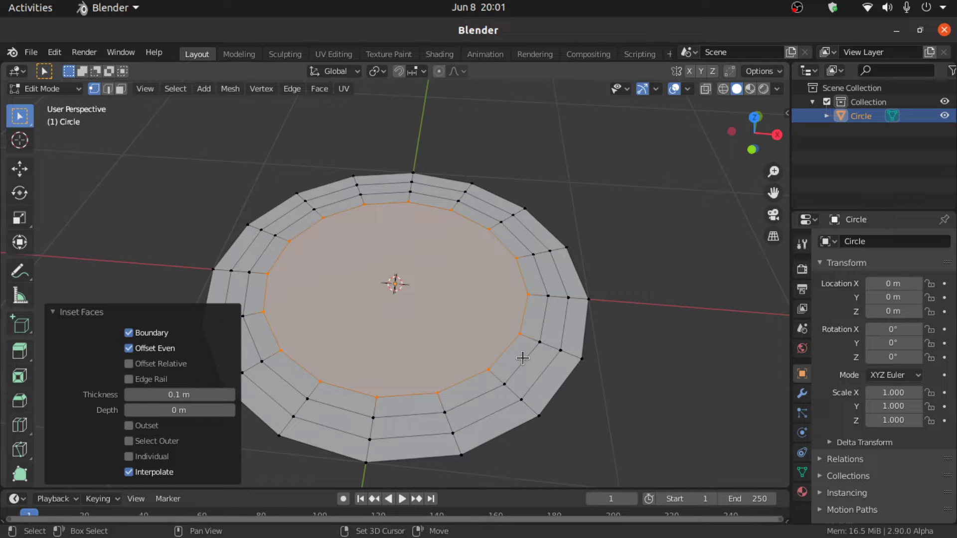
key("shift+r")
key("shift+r")
key("shift+r")
key("shift+r")
key("shift+r")
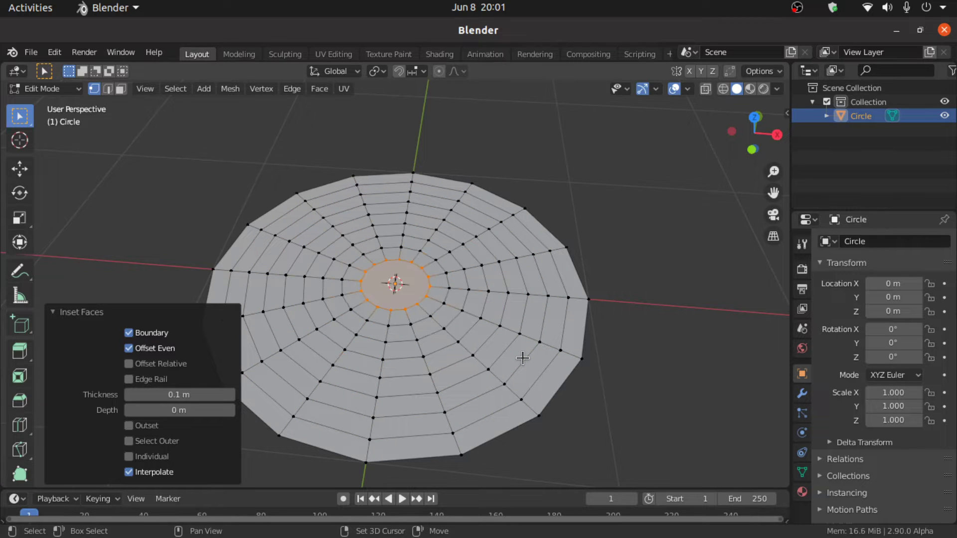
key("shift+r")
Inset the small central face by about 0.025 m and merge its vertices at center.
scroll(417, 341, "up", 3)
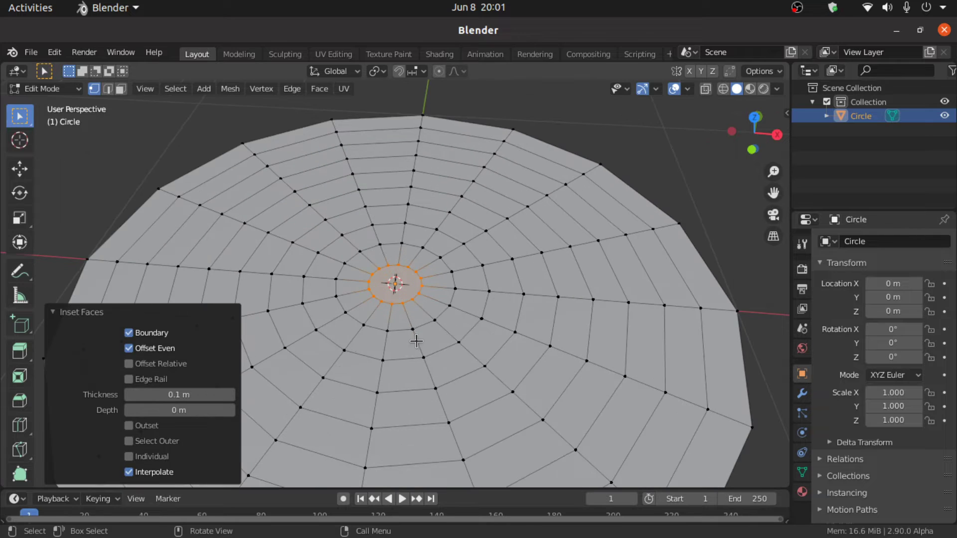
middle_click_drag(420, 323, 463, 362)
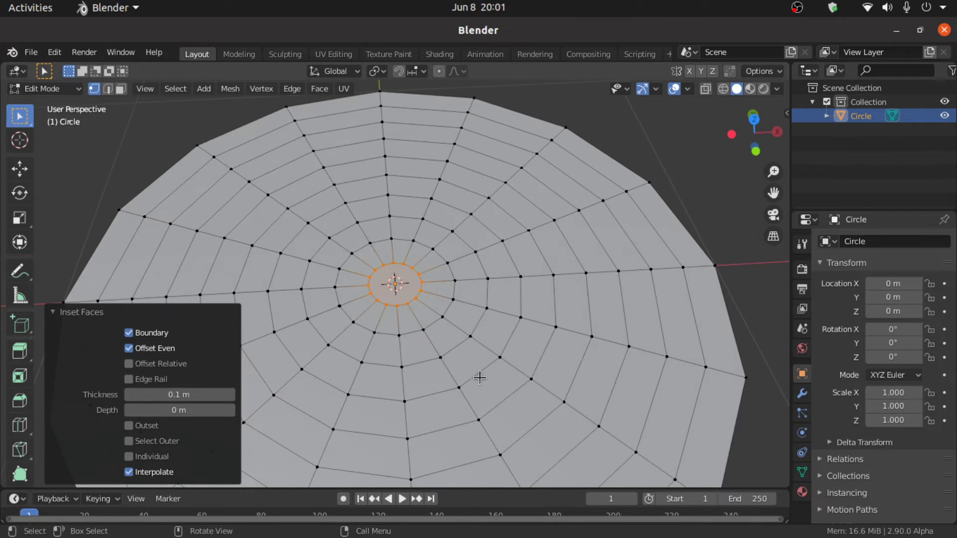
key("i")
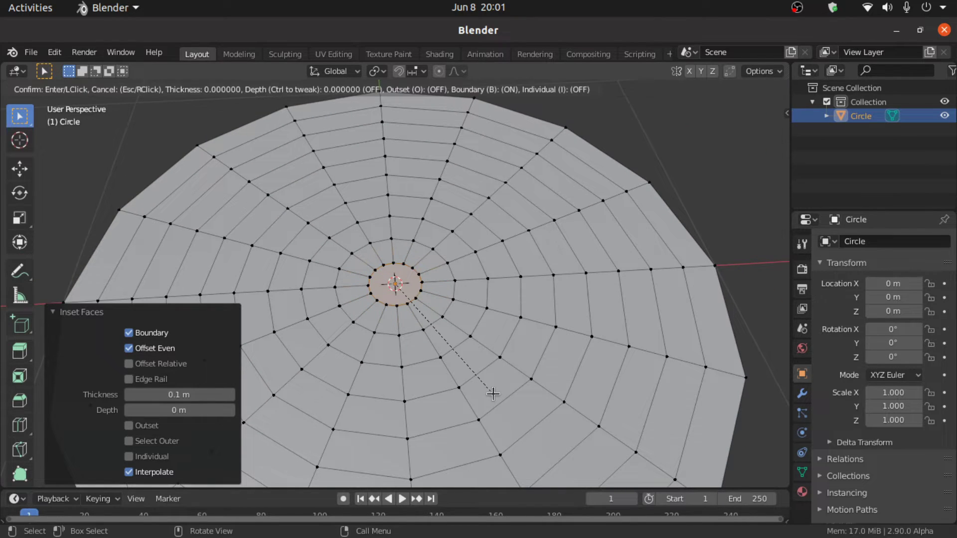
left_click(488, 388)
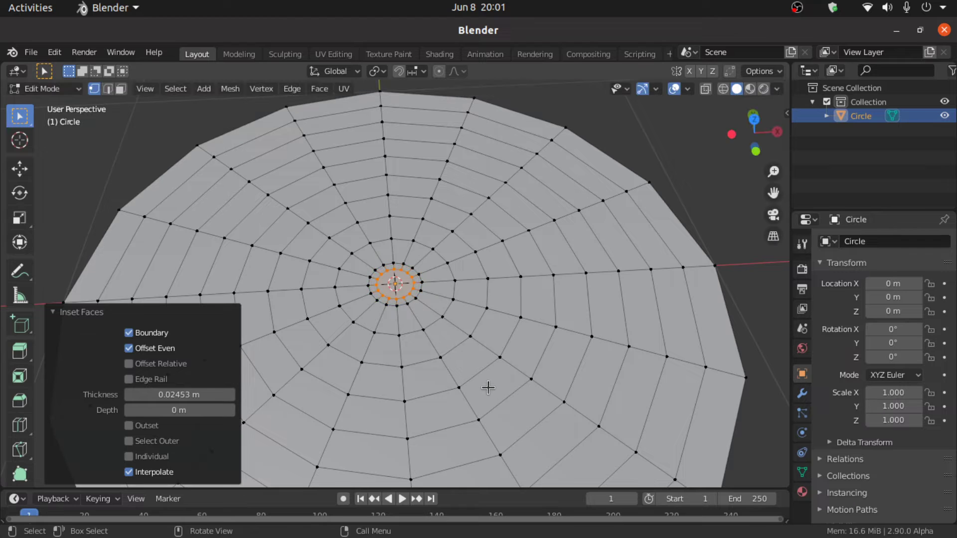
key("m")
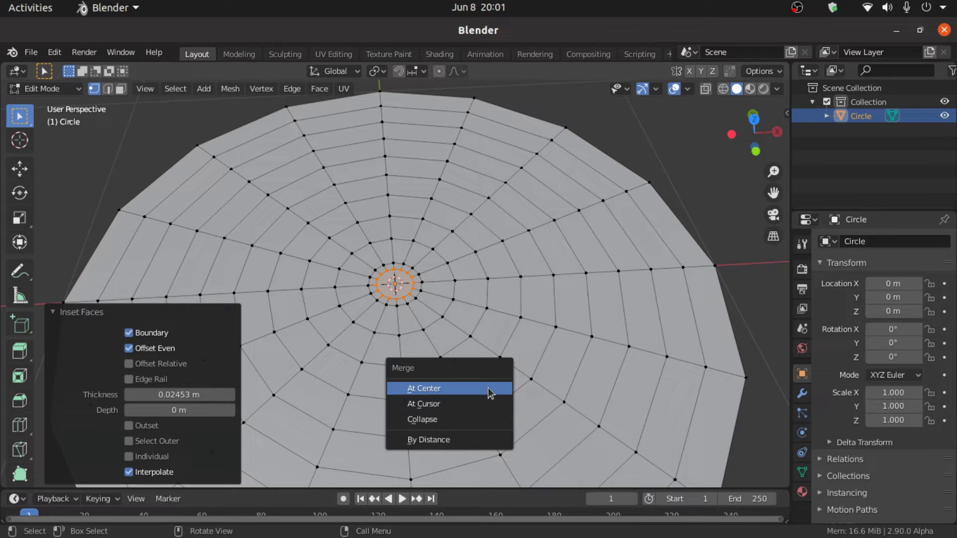
left_click(437, 391)
In face select mode from the top view, select two adjacent radial face loops just above the negative X axis.
middle_click_drag(413, 358, 432, 386)
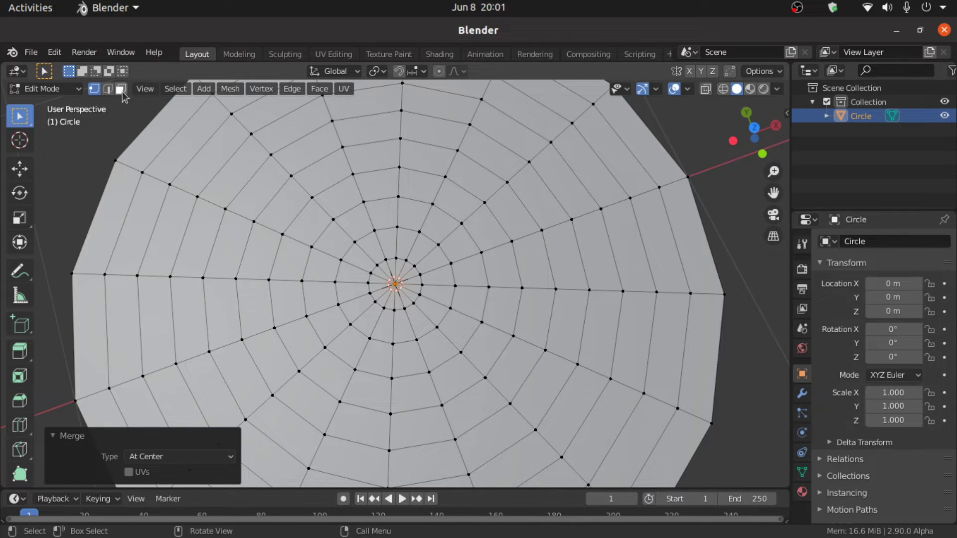
left_click(122, 92)
key("KP_7")
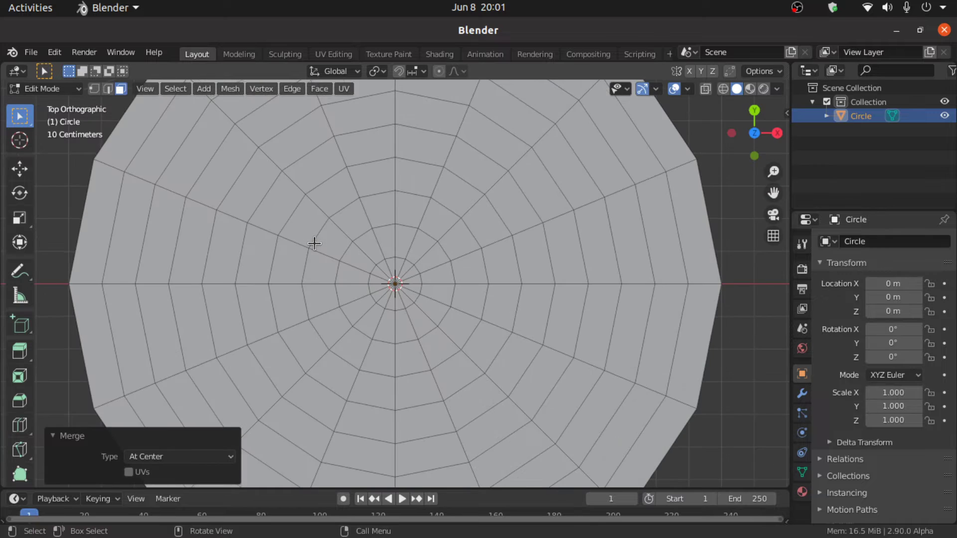
scroll(315, 243, "down", 2)
scroll(384, 286, "up", 1)
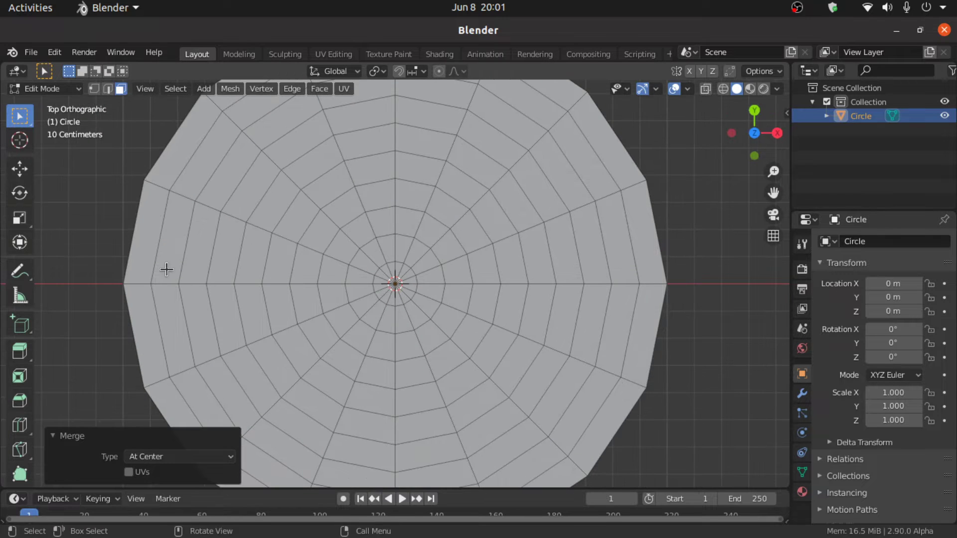
left_click(143, 231, "shift")
key("alt+a")
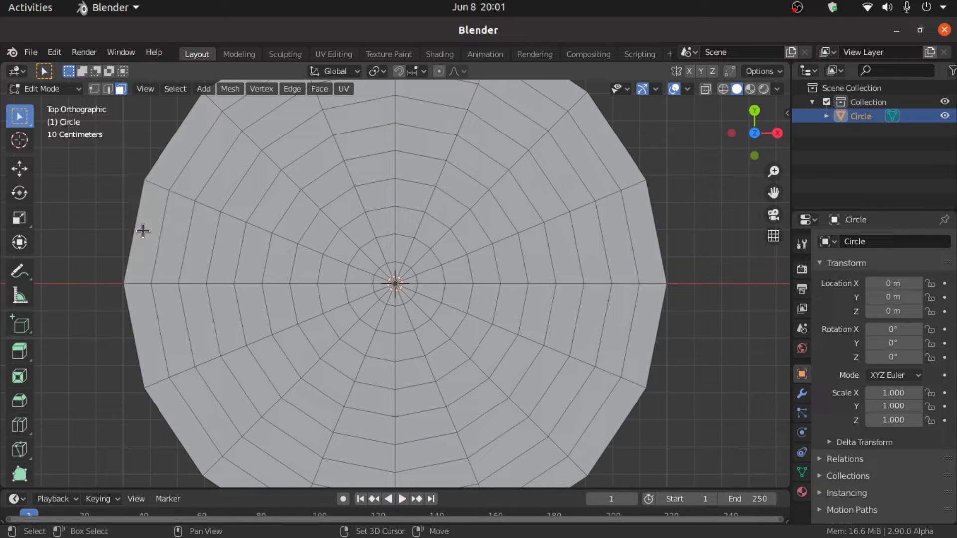
double_click(177, 238)
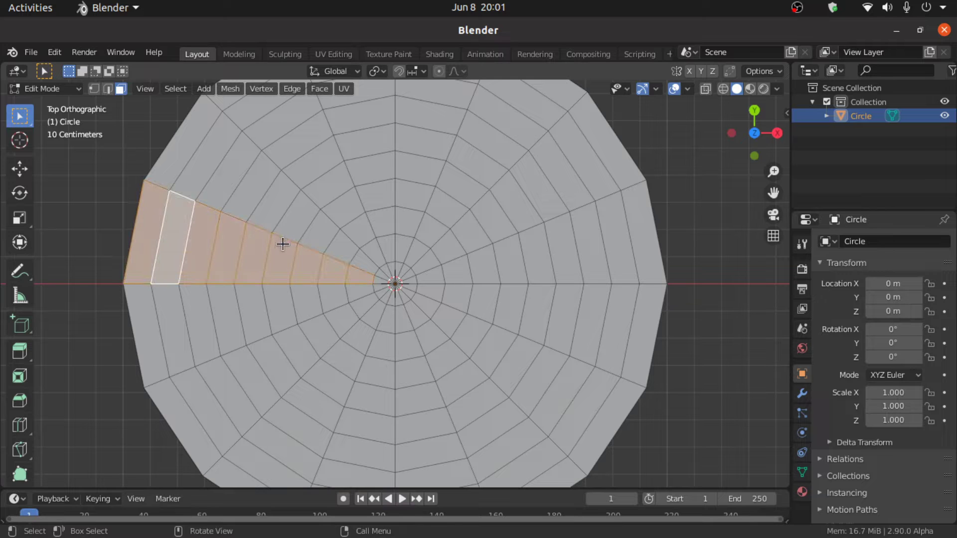
scroll(282, 241, "up", 1)
left_click(217, 176, "shift")
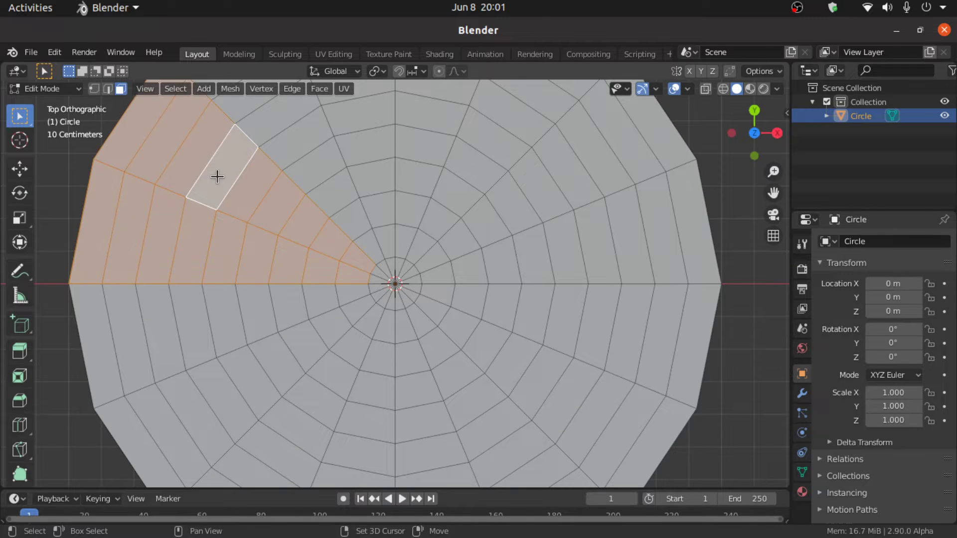
Add the two innermost triangles at the hub to the selection to complete both wedges.
scroll(374, 250, "up", 3)
scroll(360, 285, "down", 1)
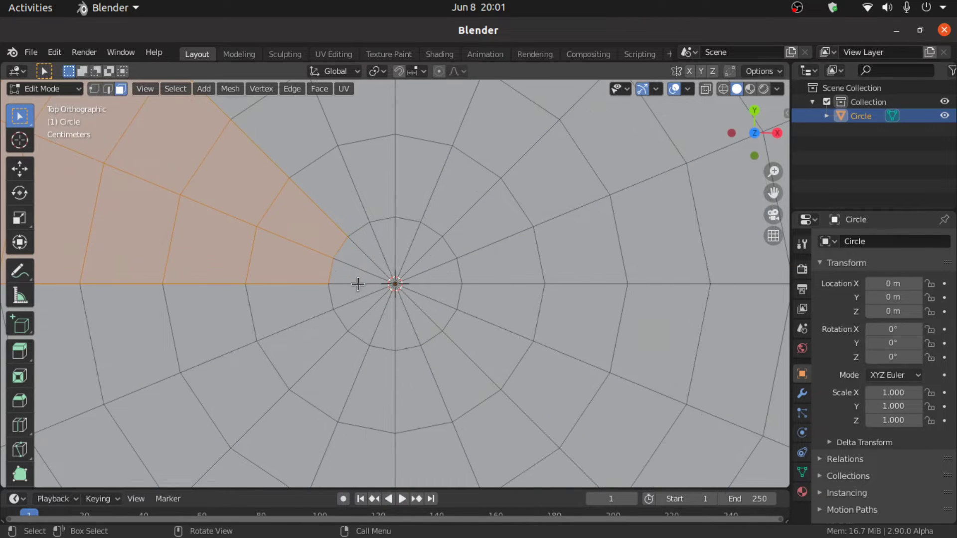
left_click(346, 274, "shift")
left_click(351, 261, "shift")
scroll(351, 262, "down", 8)
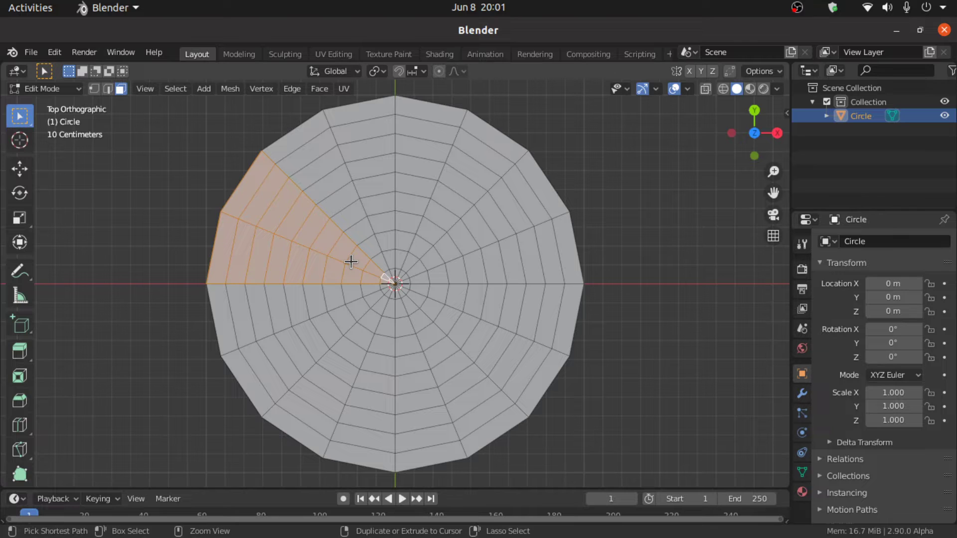
Invert the selection and delete the other faces of the disc, keeping only the two adjacent wedges.
key("ctrl+i")
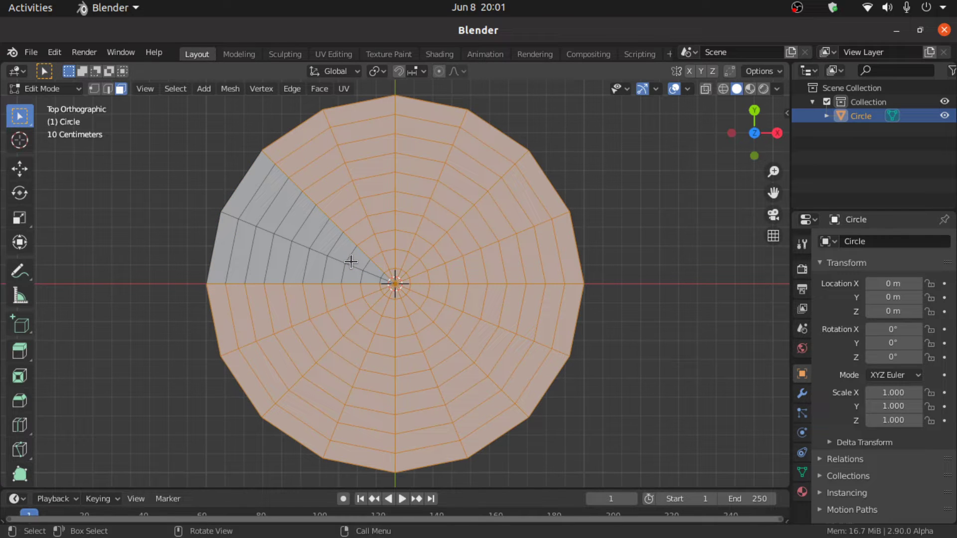
key("x")
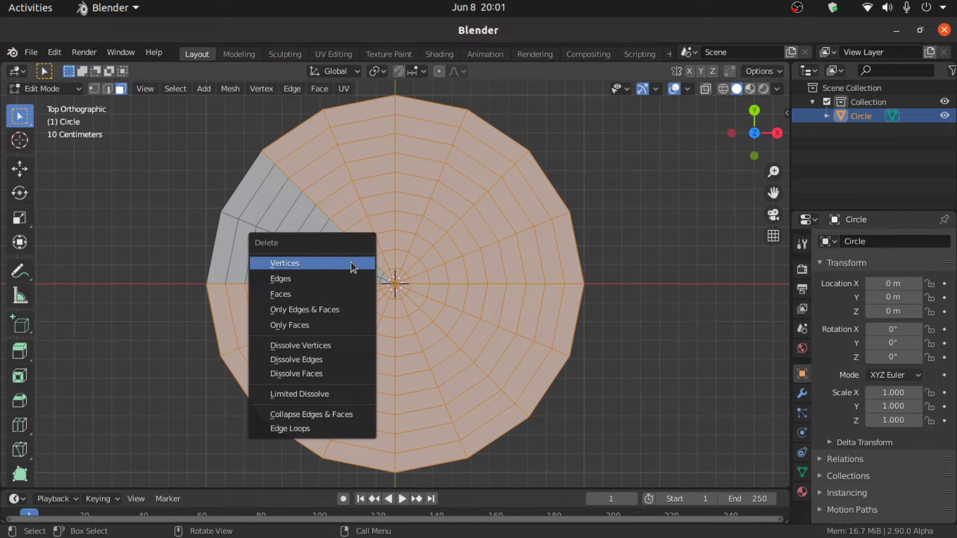
left_click(323, 289)
Select alternating faces across both wedges in a checkerboard pattern, starting with the outermost face of the wedge along the negative X axis.
scroll(322, 289, "up", 3)
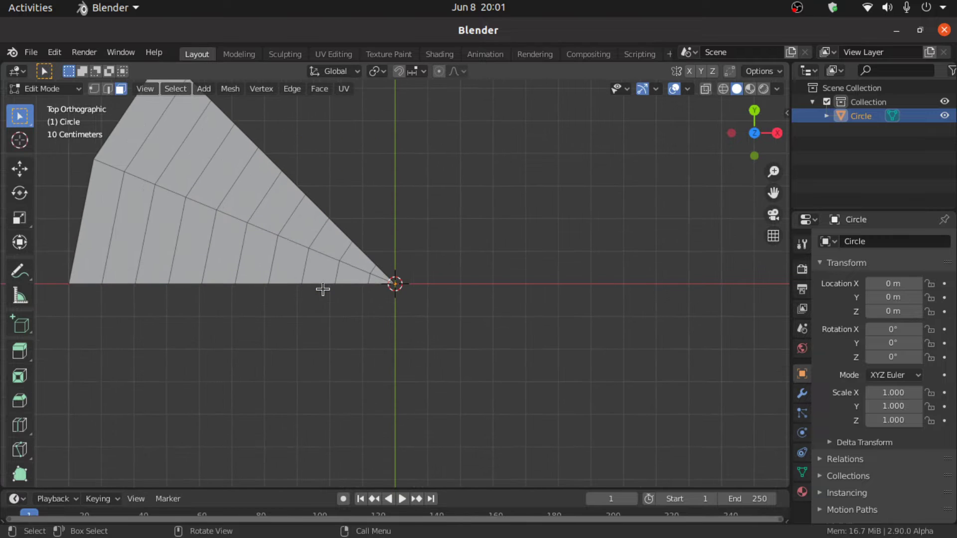
middle_click_drag(323, 288, 491, 297, "shift")
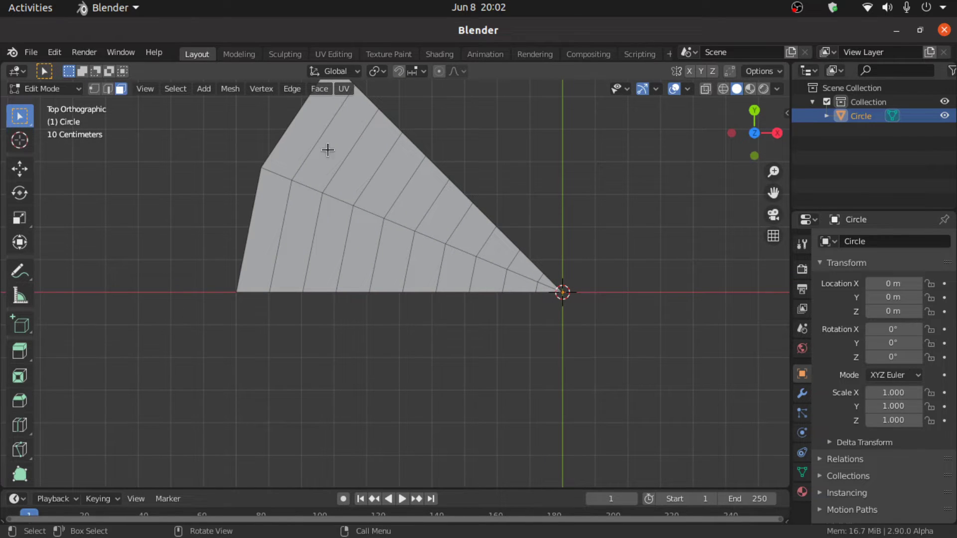
left_click(270, 216)
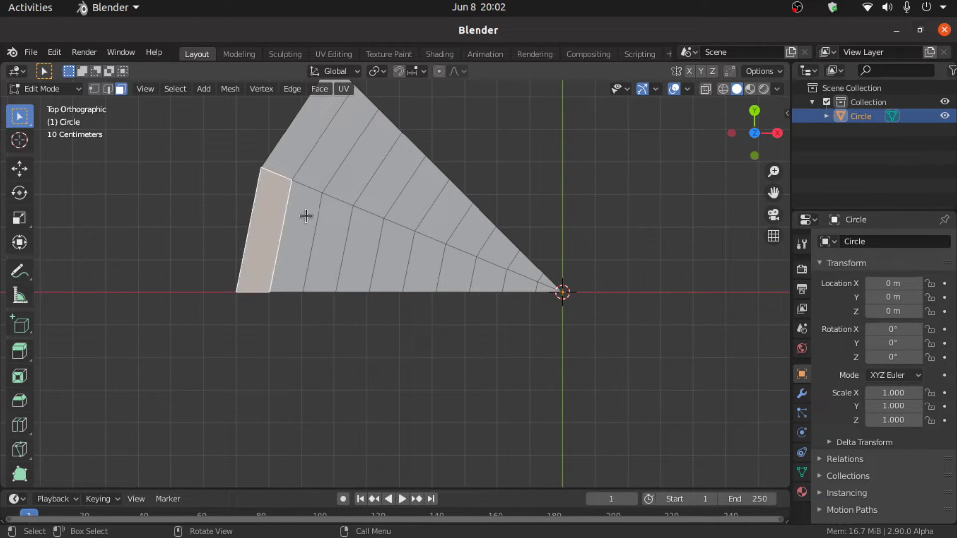
left_click(320, 164, "shift")
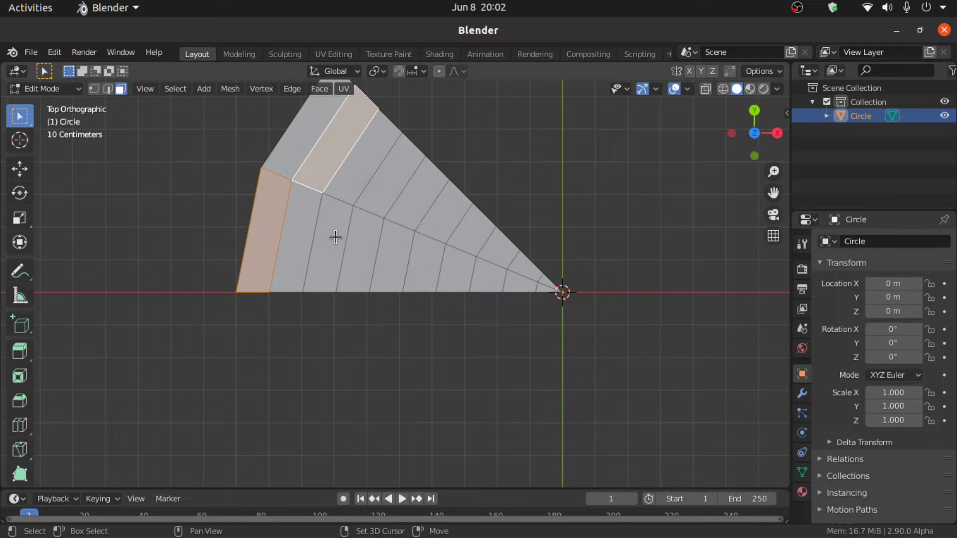
left_click(335, 237, "shift")
left_click(388, 187, "shift")
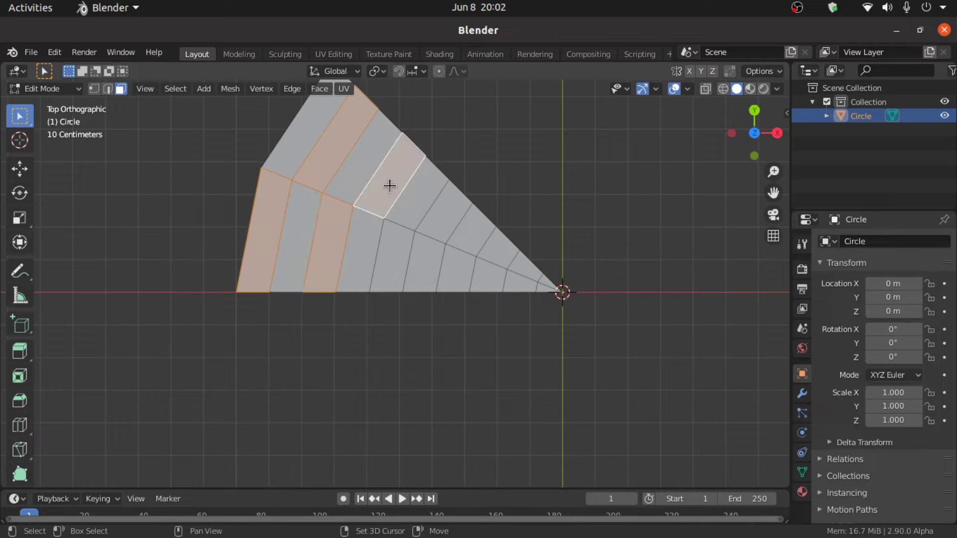
left_click(399, 254, "shift")
left_click(442, 217, "shift")
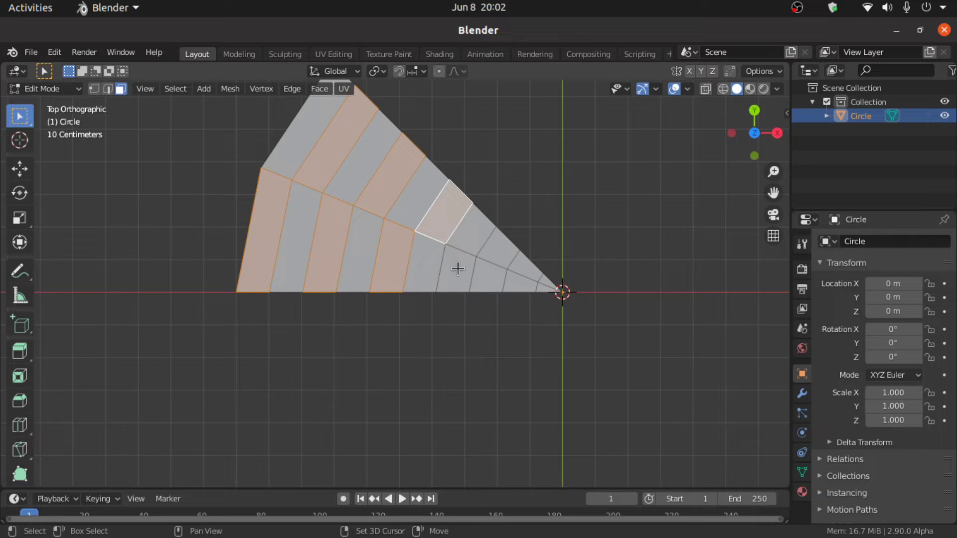
left_click(457, 269, "shift")
left_click(493, 250, "shift")
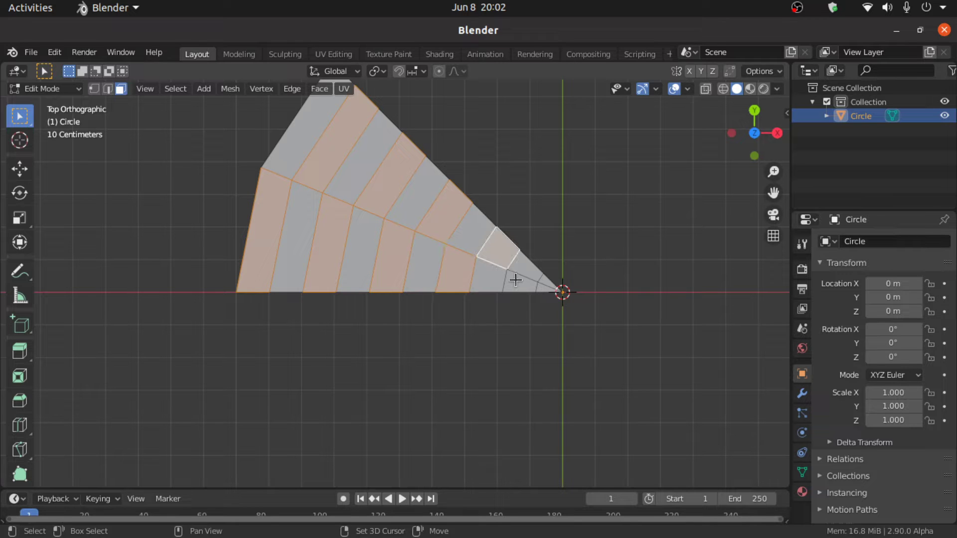
left_click(513, 279, "shift")
Add the small triangle at the tip of the upper wedge to the checkerboard selection.
scroll(556, 307, "up", 1)
scroll(556, 308, "down", 2)
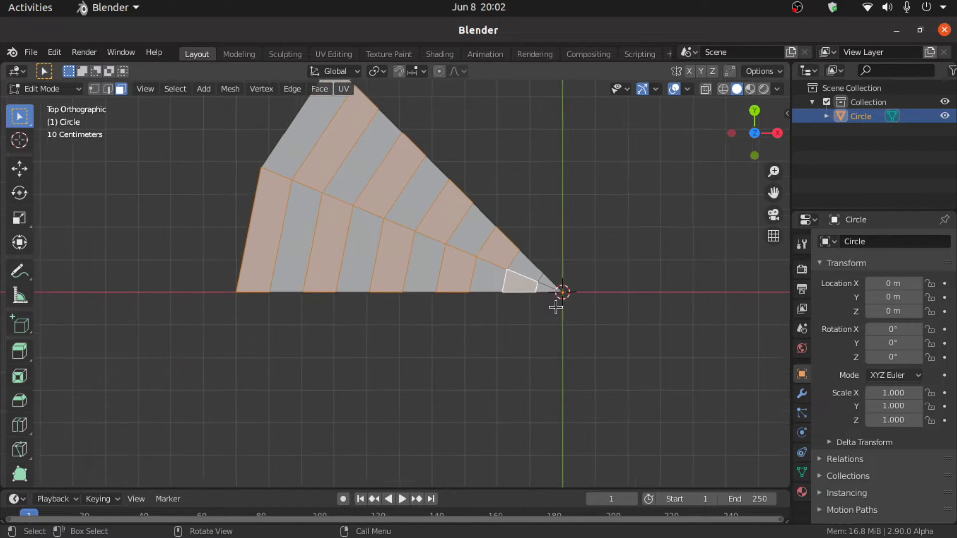
scroll(556, 307, "up", 2)
middle_click_drag(556, 307, 487, 336, "shift")
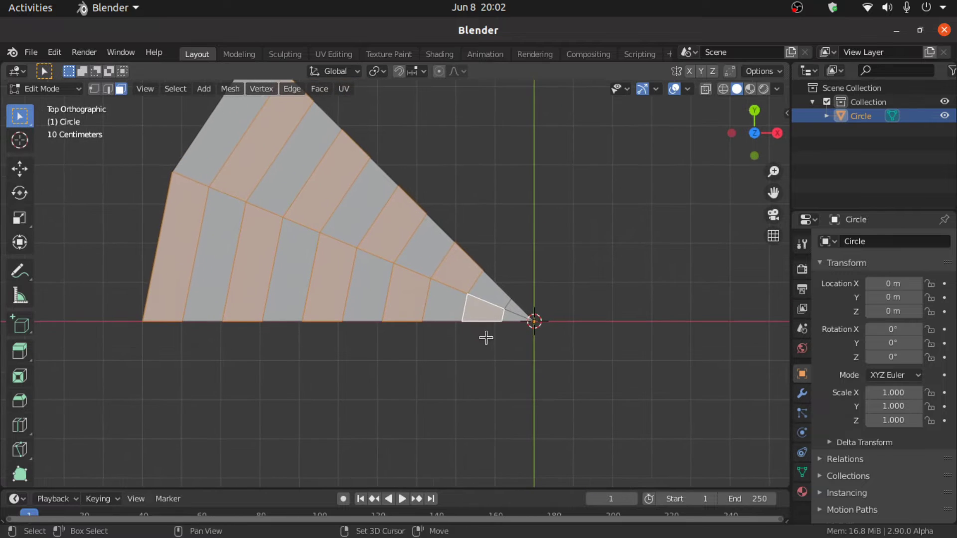
scroll(549, 329, "up", 3)
left_click(599, 325, "shift")
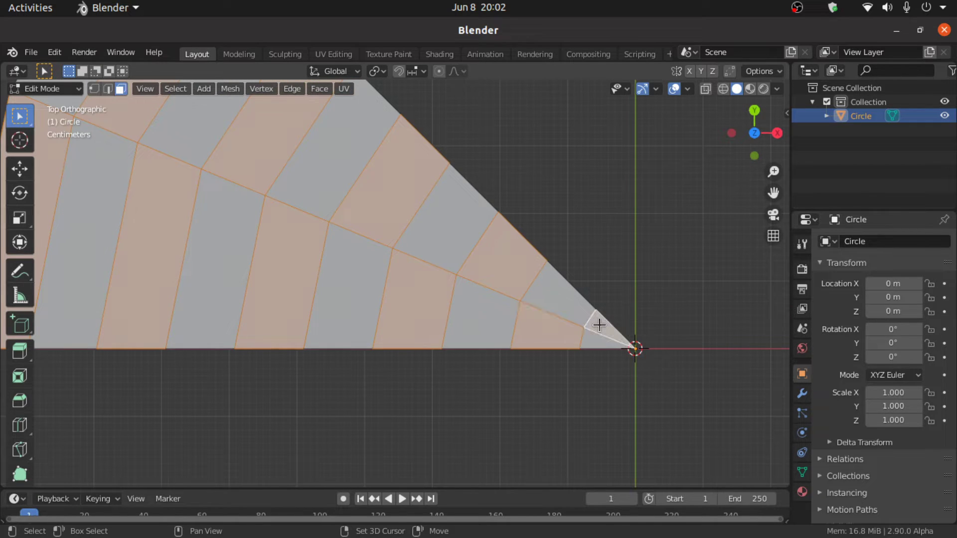
Inset the selected checkerboard faces by about 0.007 m and delete the inner faces to cut the staggered openings.
scroll(635, 345, "down", 3)
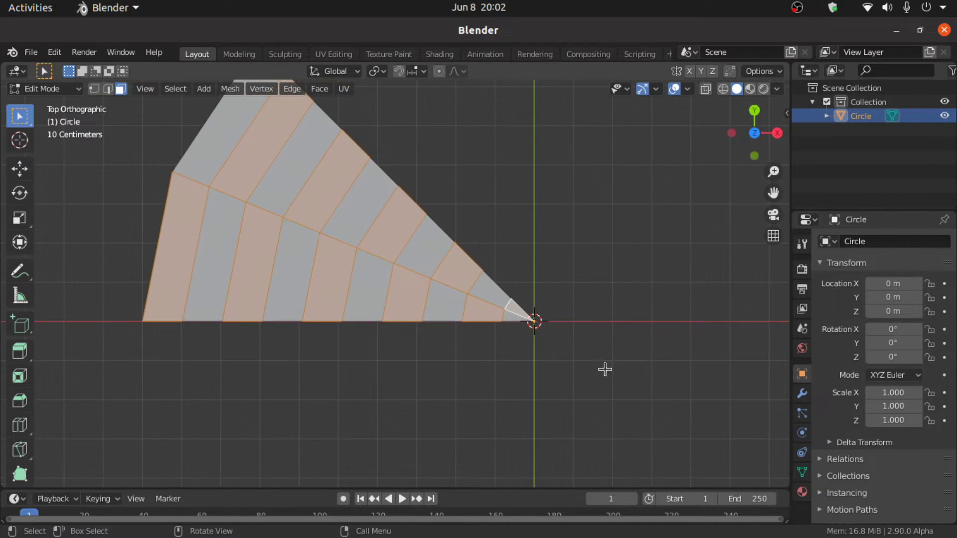
key("i")
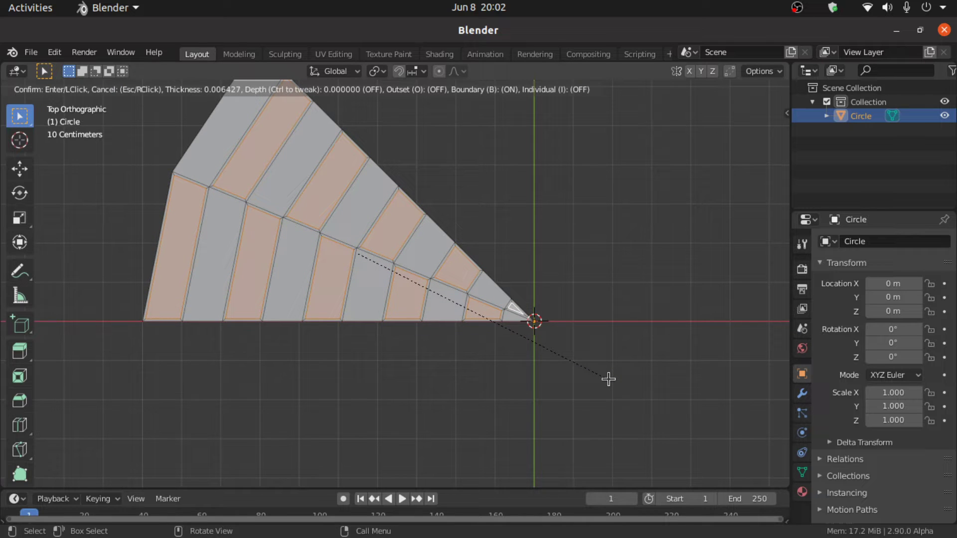
left_click(608, 378)
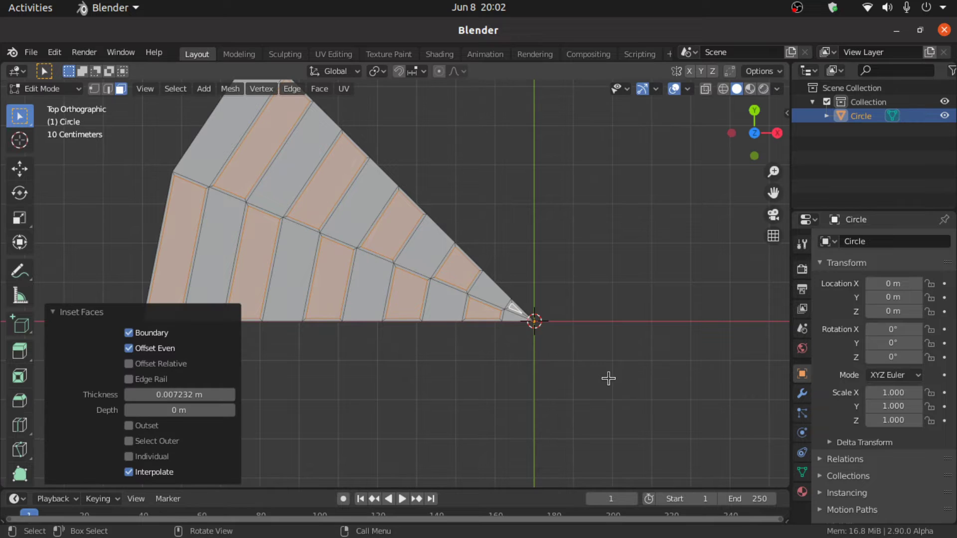
key("x")
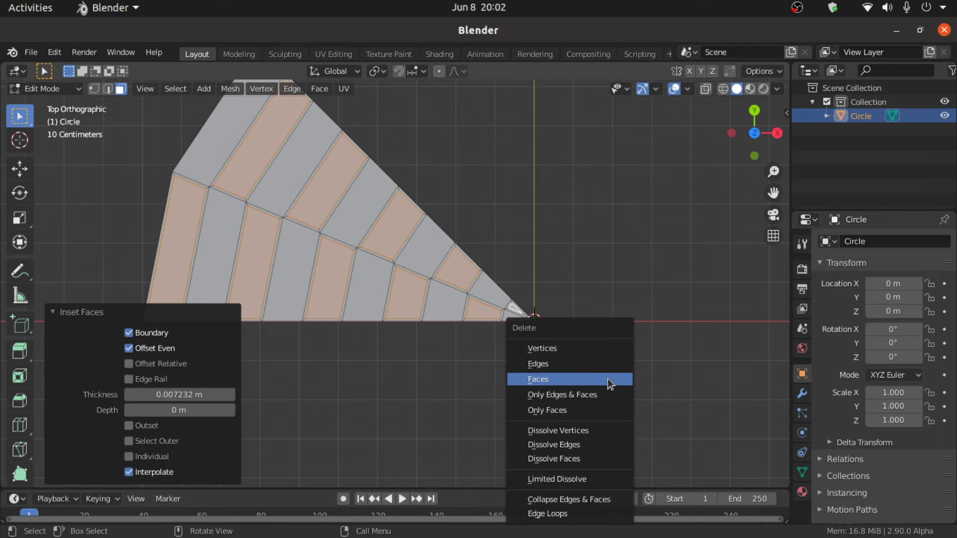
left_click(570, 380)
middle_click_drag(547, 367, 530, 346)
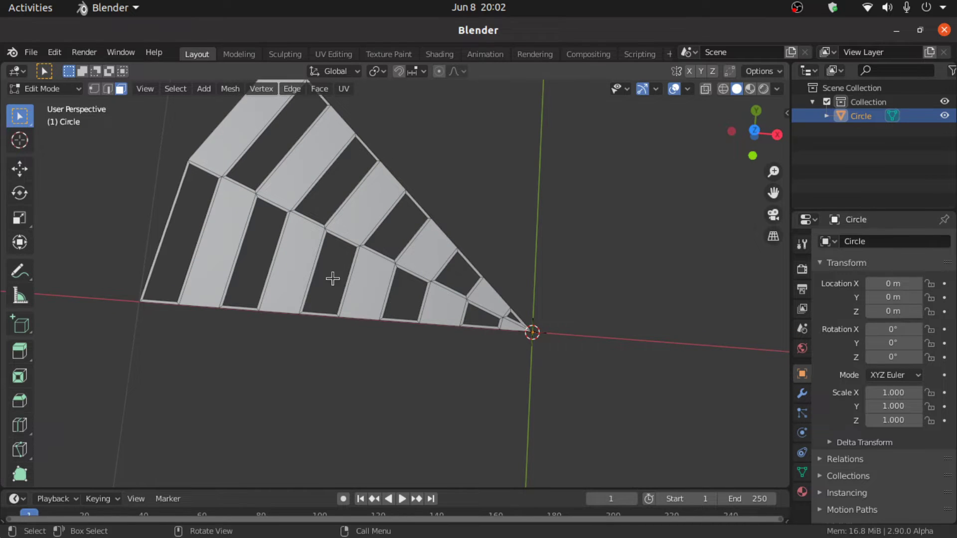
Return to Object Mode and add a Plain Axes empty at the world origin.
left_click(53, 90)
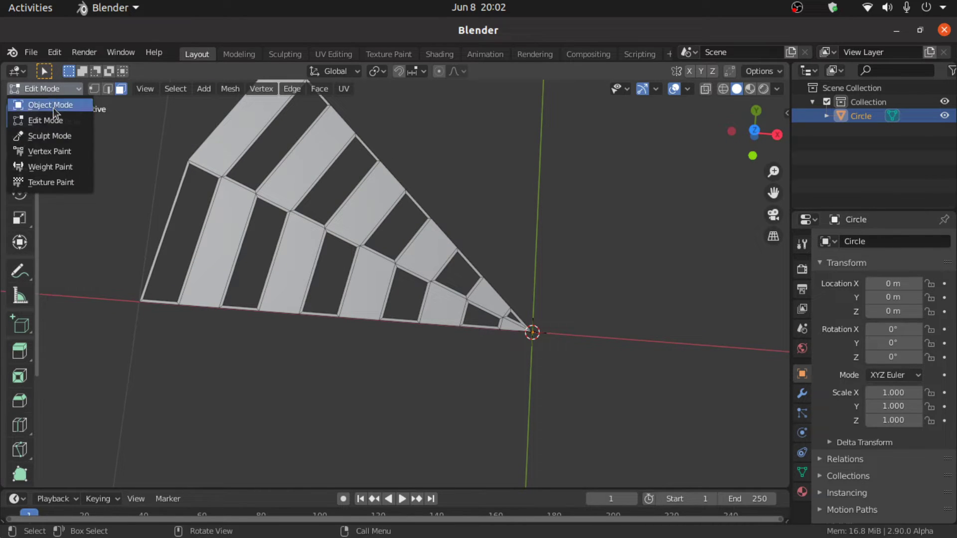
left_click(52, 106)
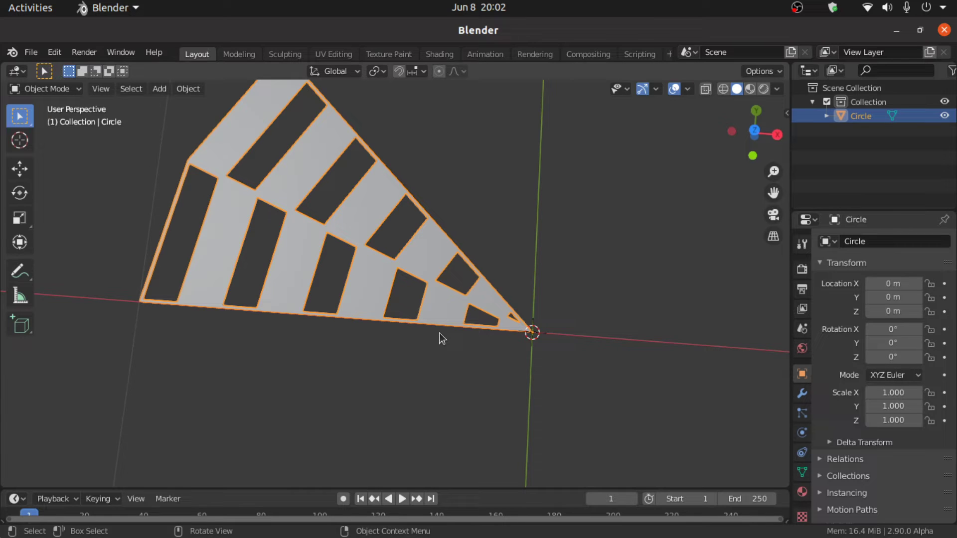
key("shift+a")
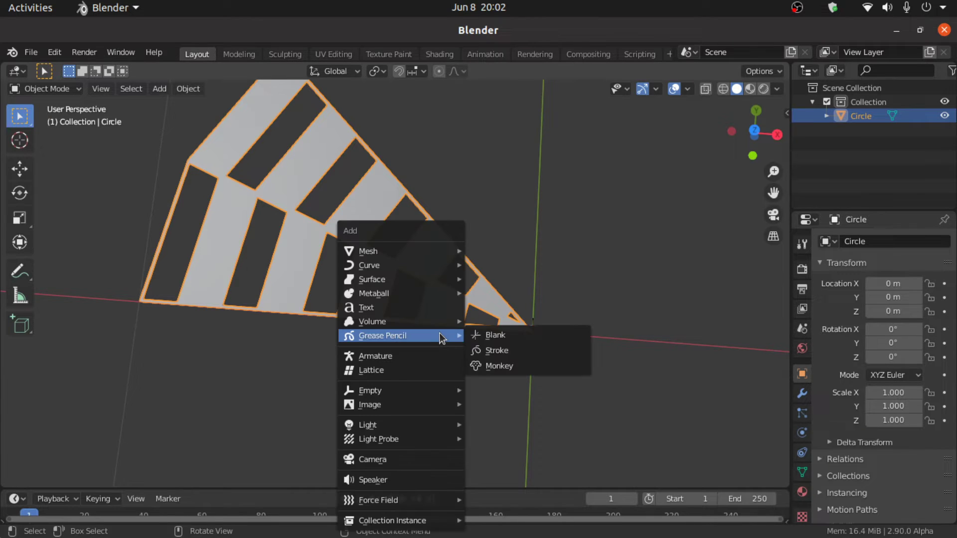
mouse_move(391, 391)
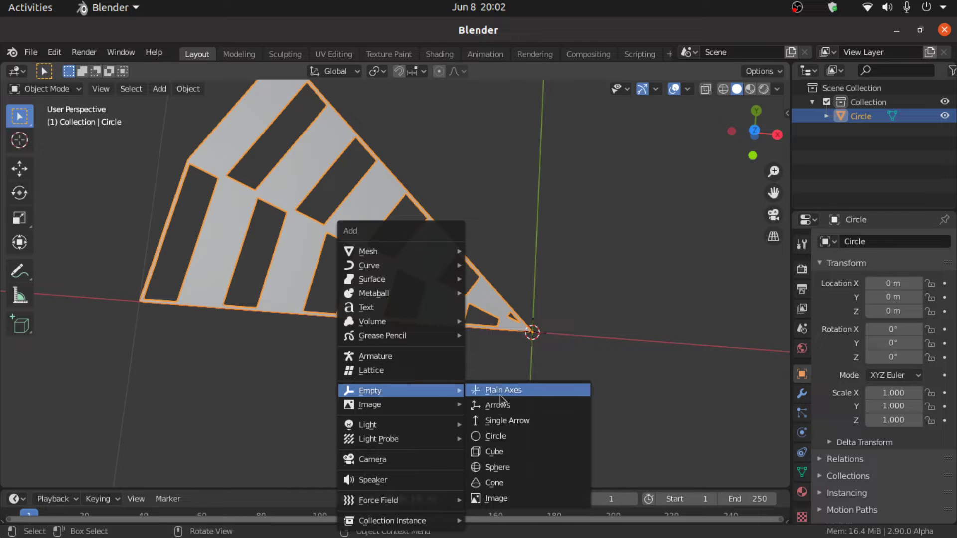
left_click(528, 393)
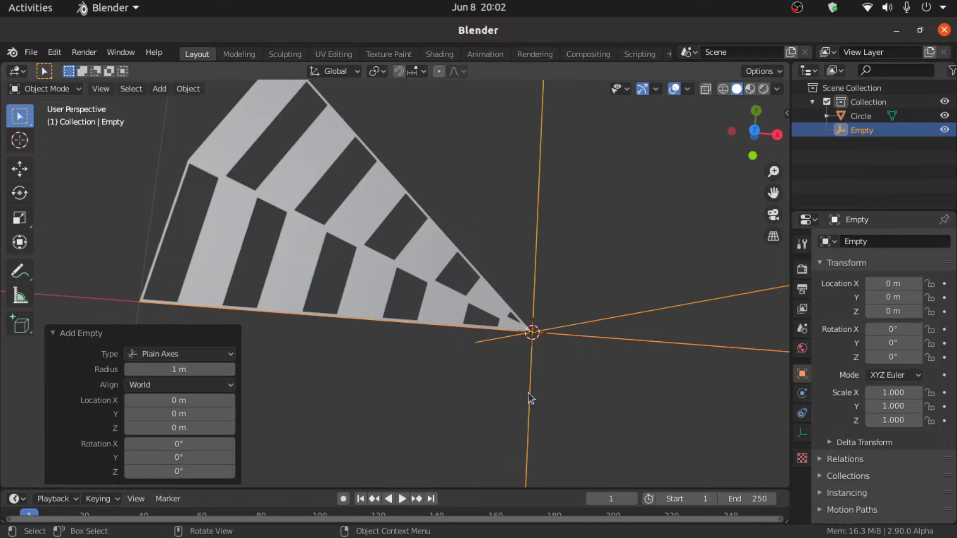
Add an Array modifier to the wedge mesh, with Relative Offset disabled and Object Offset enabled.
left_click(354, 207)
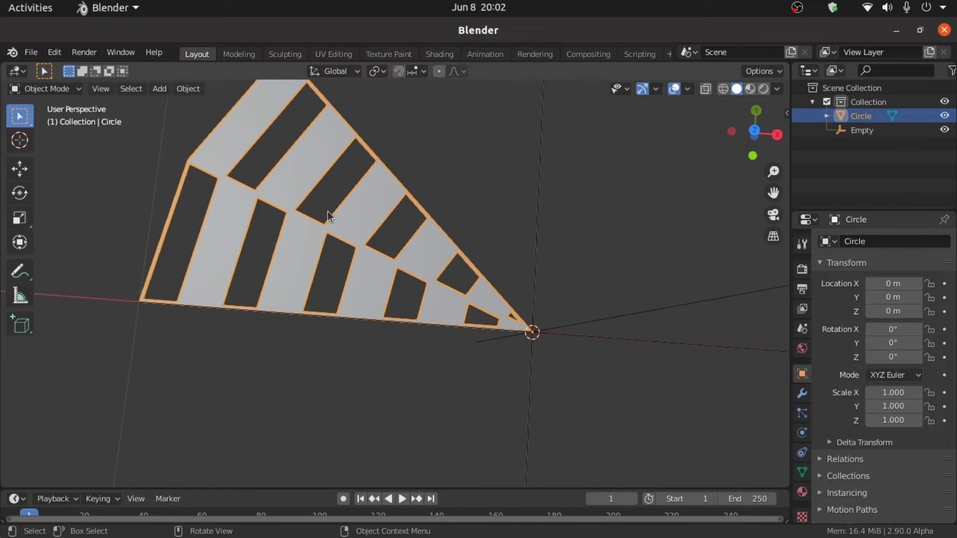
left_click(802, 394)
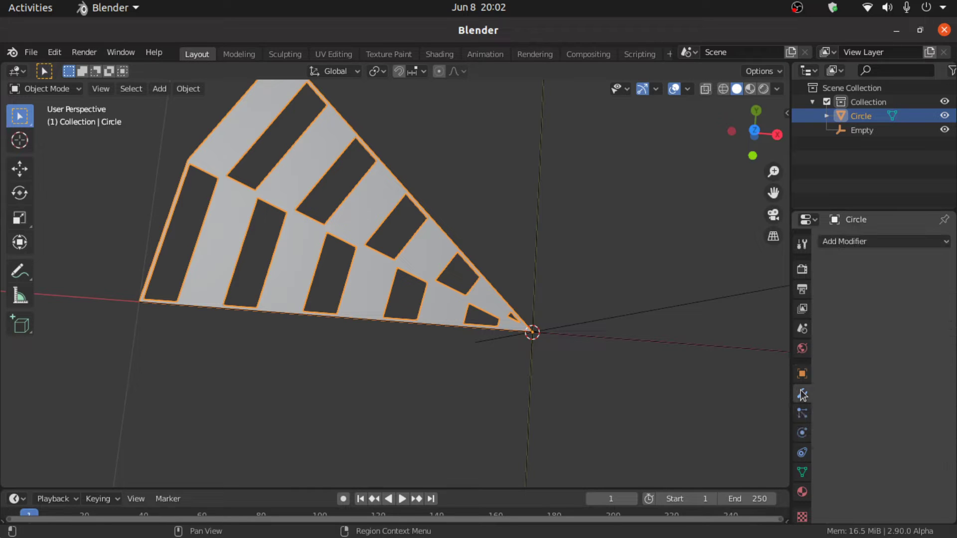
left_click(850, 245)
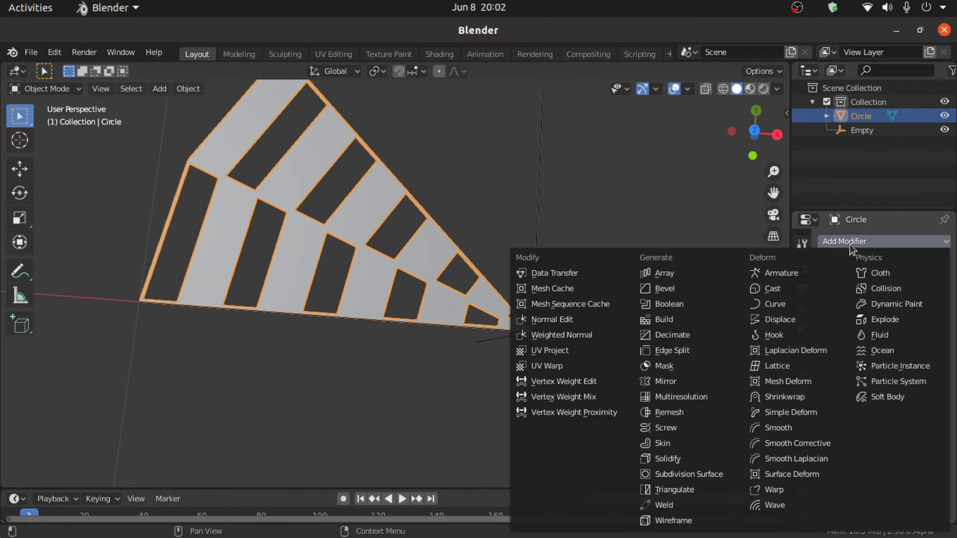
left_click(676, 274)
scroll(410, 236, "down", 4)
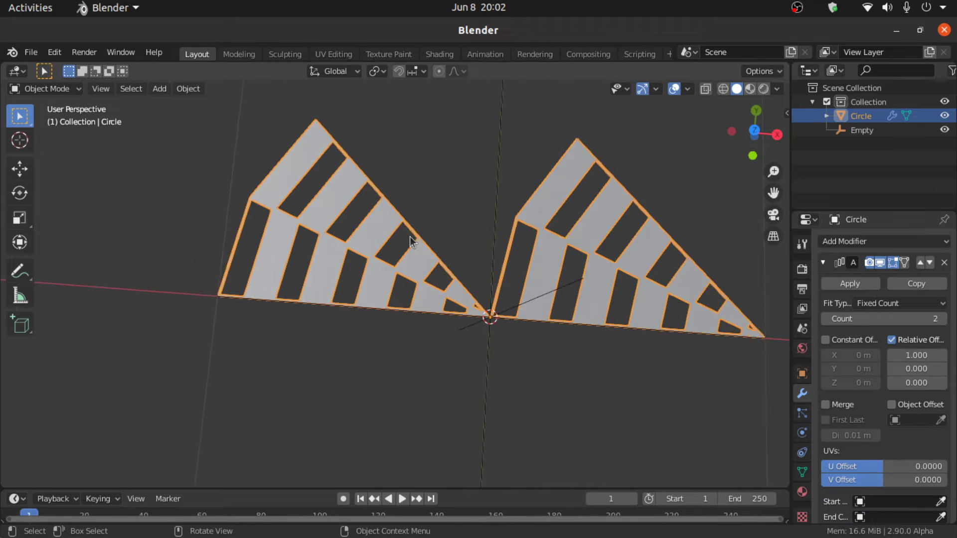
left_click(892, 341)
left_click(892, 404)
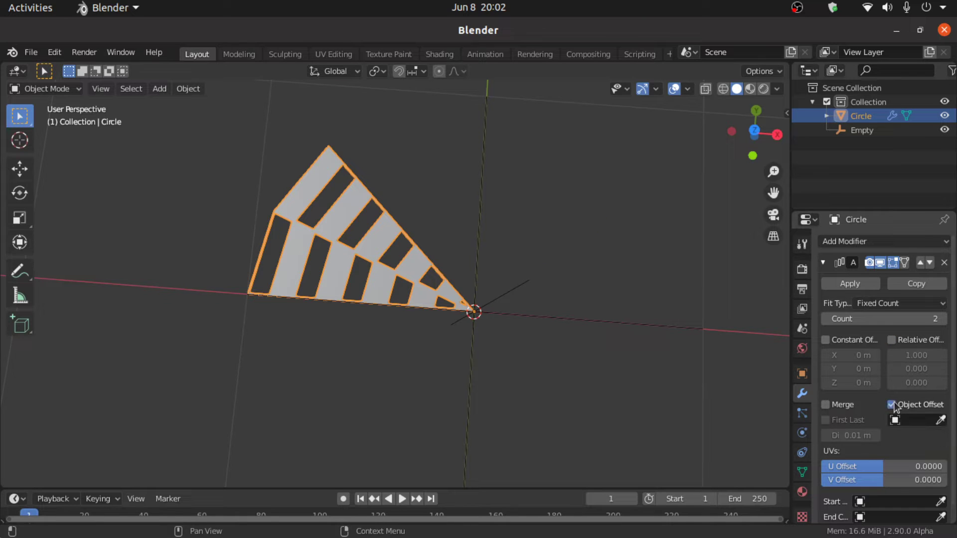
Assign the Empty as the array's offset object and set the array count to 8.
left_click(917, 420)
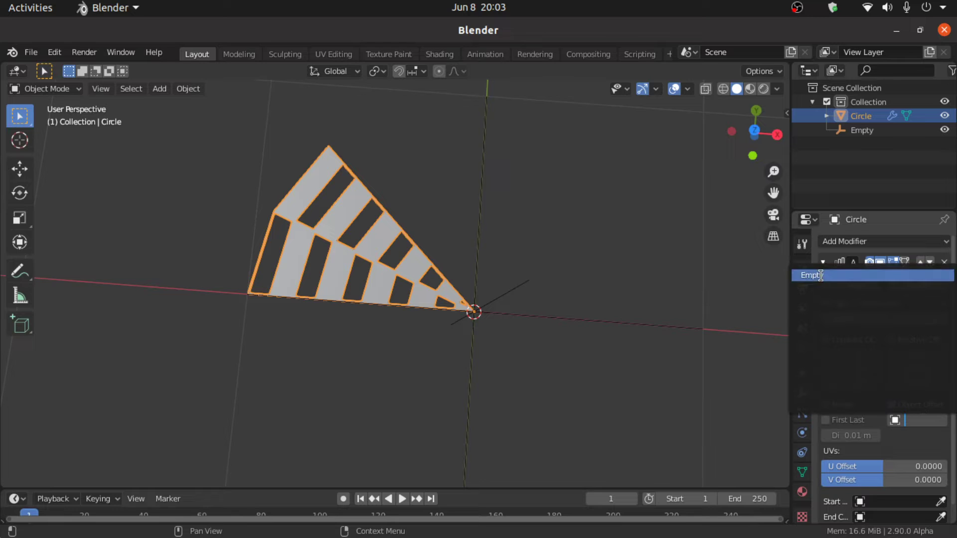
left_click(821, 276)
left_click(922, 420)
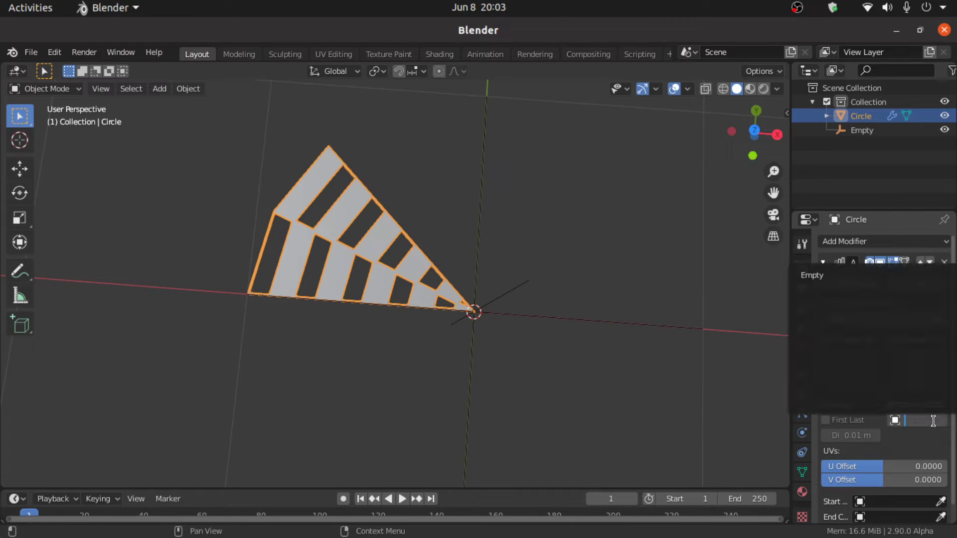
left_click(842, 275)
scroll(573, 323, "up", 2)
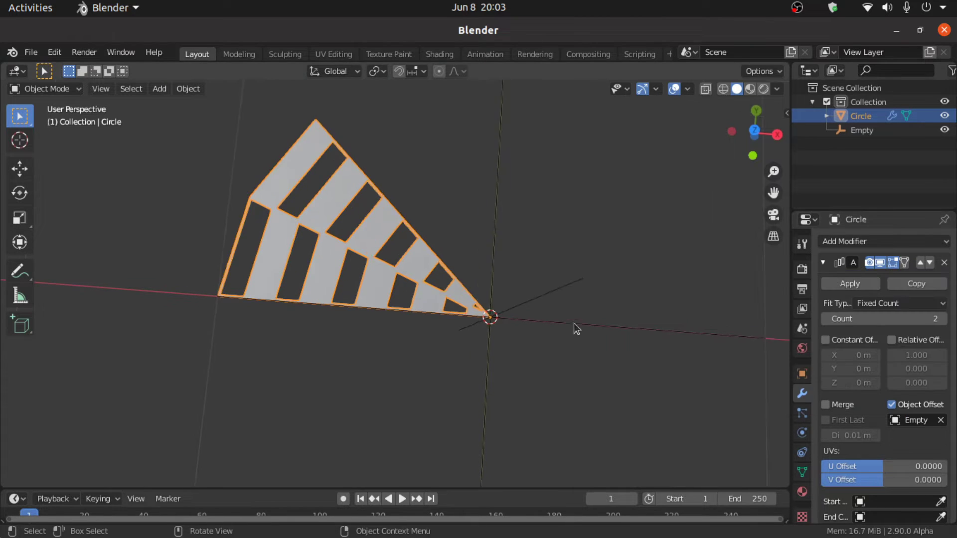
left_click(860, 320)
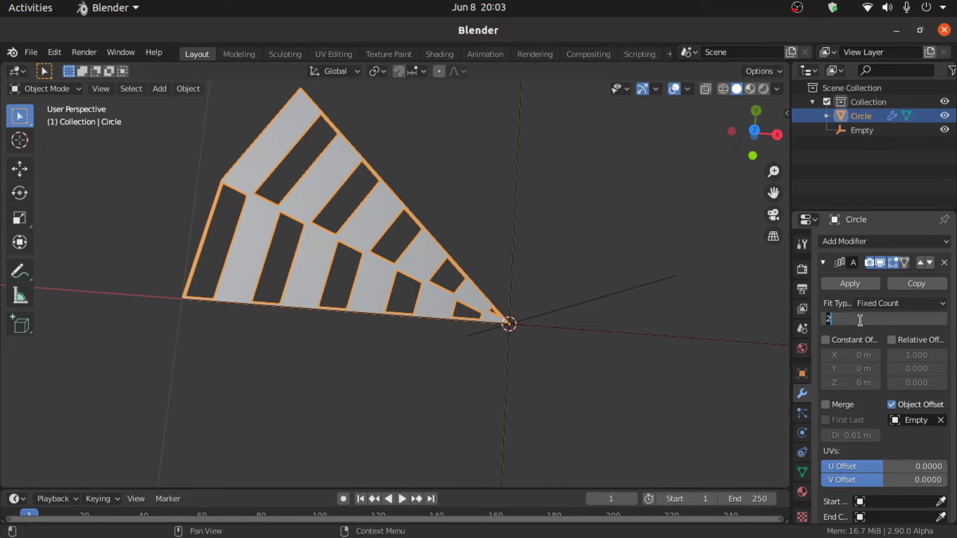
type("8")
key("Return")
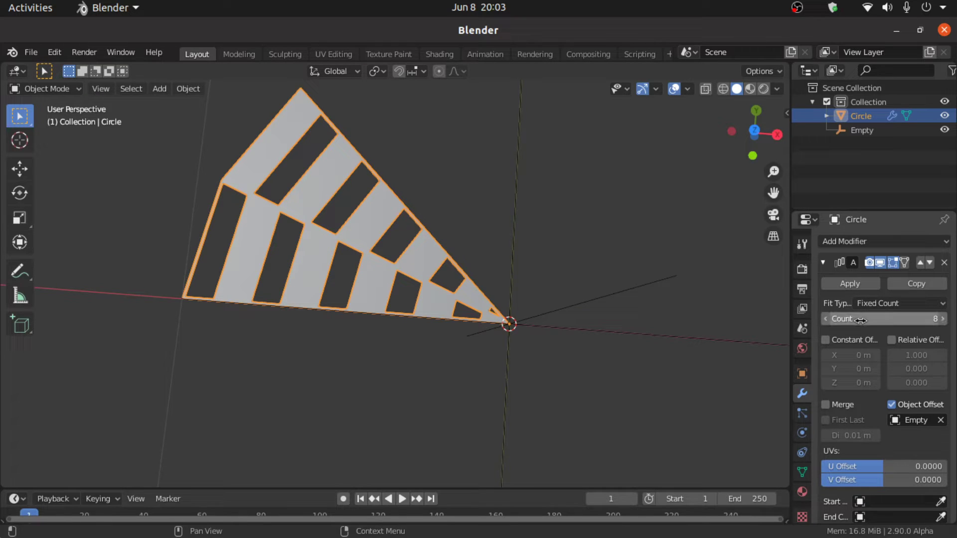
Select the empty at the world origin.
left_click(860, 131)
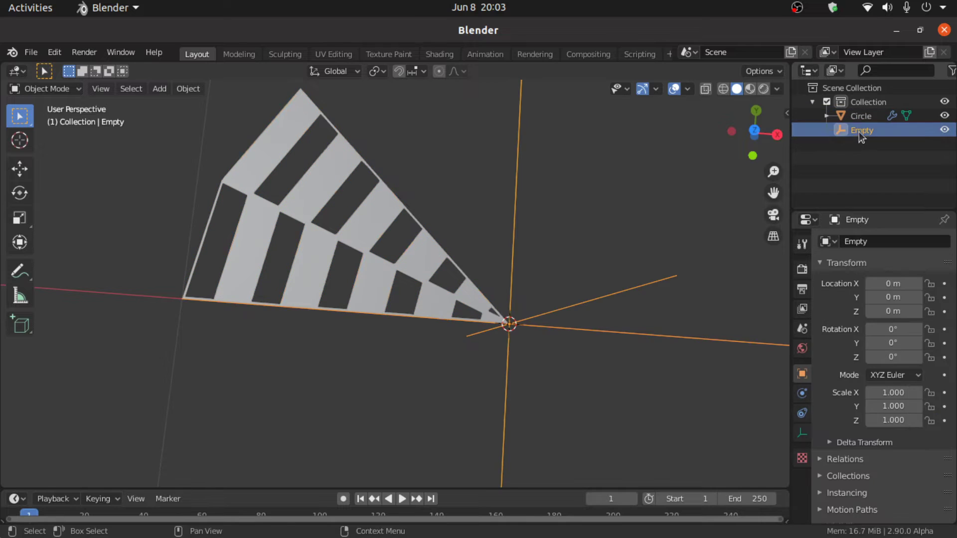
middle_click_drag(442, 313, 463, 233)
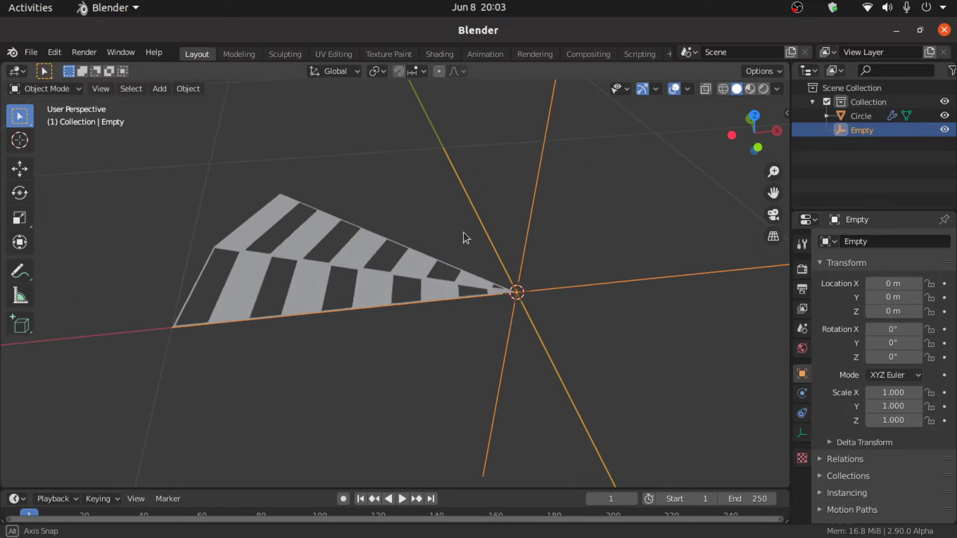
key("r")
key("z")
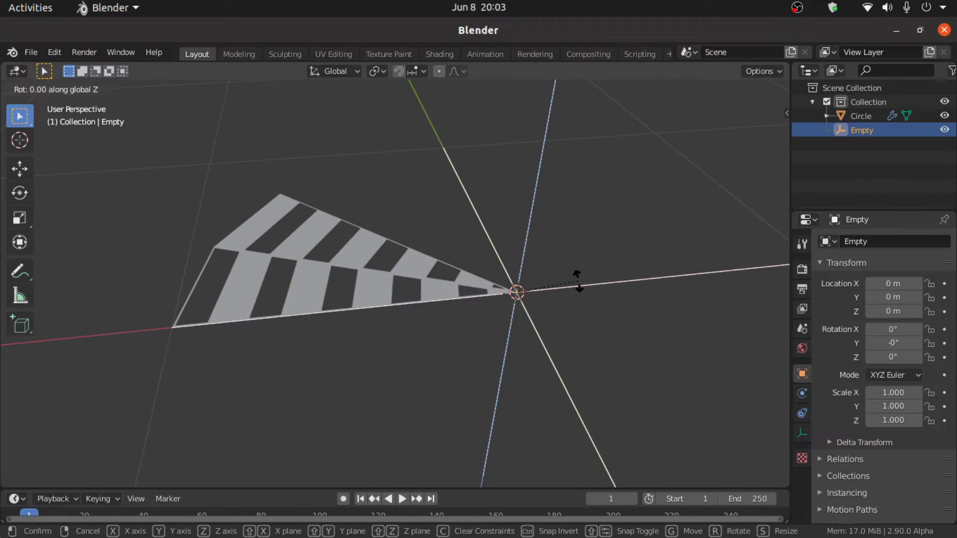
right_click(531, 298)
Set the empty's Z rotation to 45° so the arrayed wedges form a full circle.
key("n")
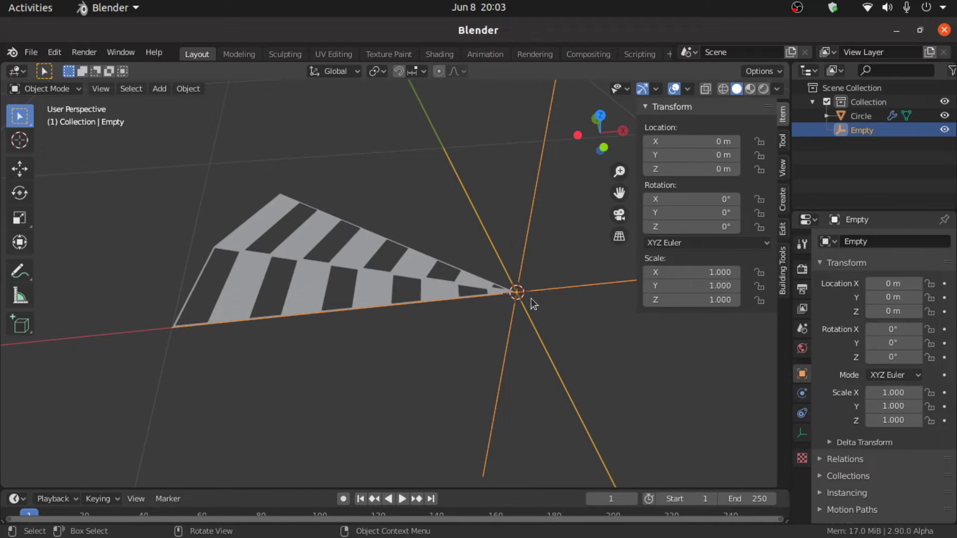
left_click(660, 227)
type("0d")
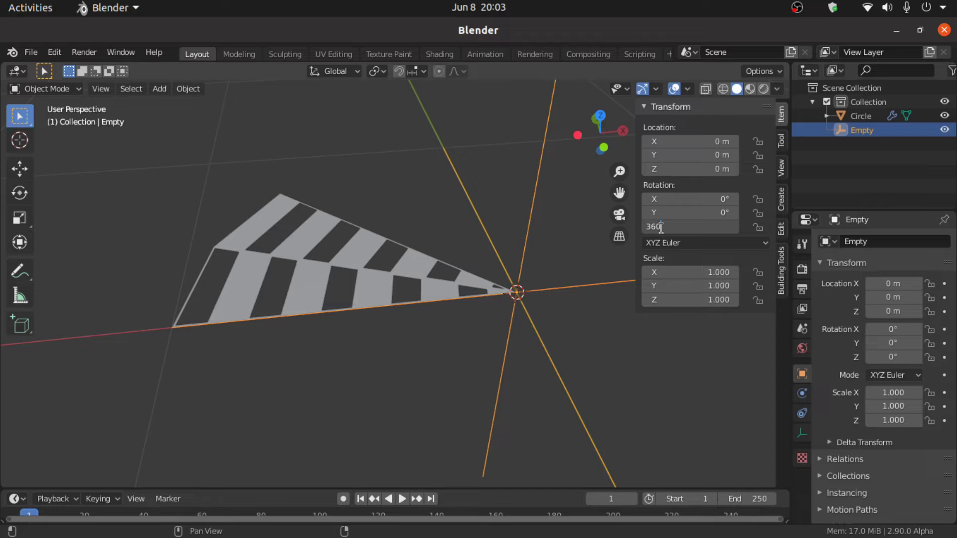
key("Return")
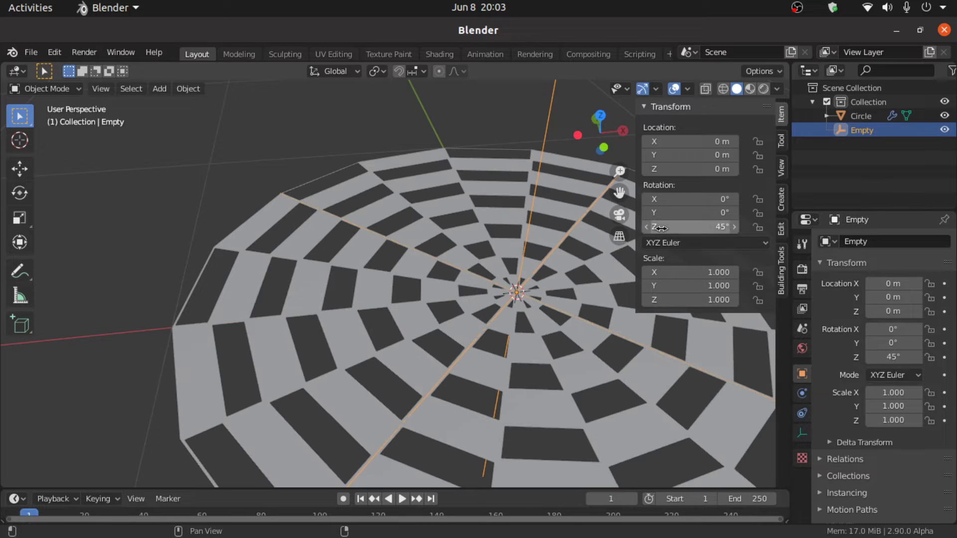
Select the Circle mesh and apply its Array modifier.
scroll(551, 358, "down", 5)
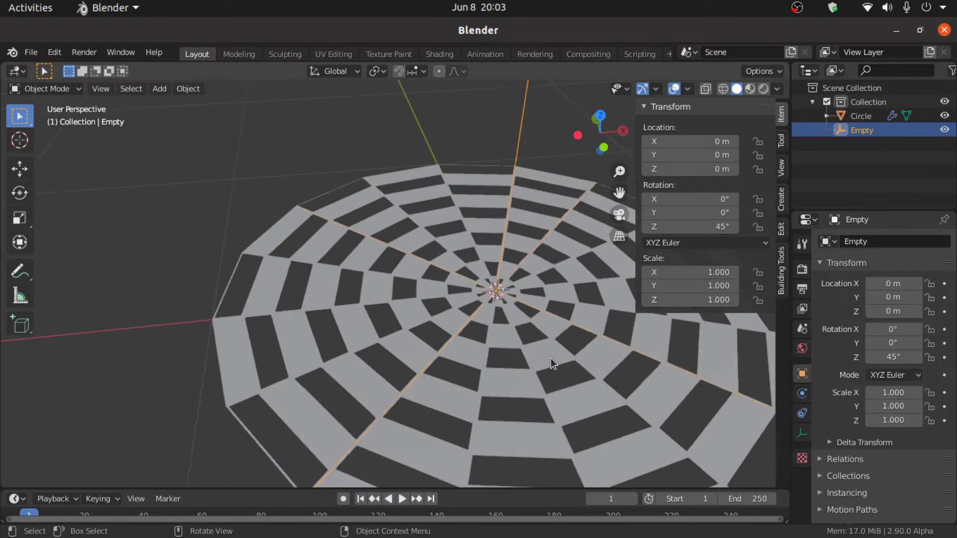
middle_click_drag(556, 362, 592, 380)
left_click(586, 359)
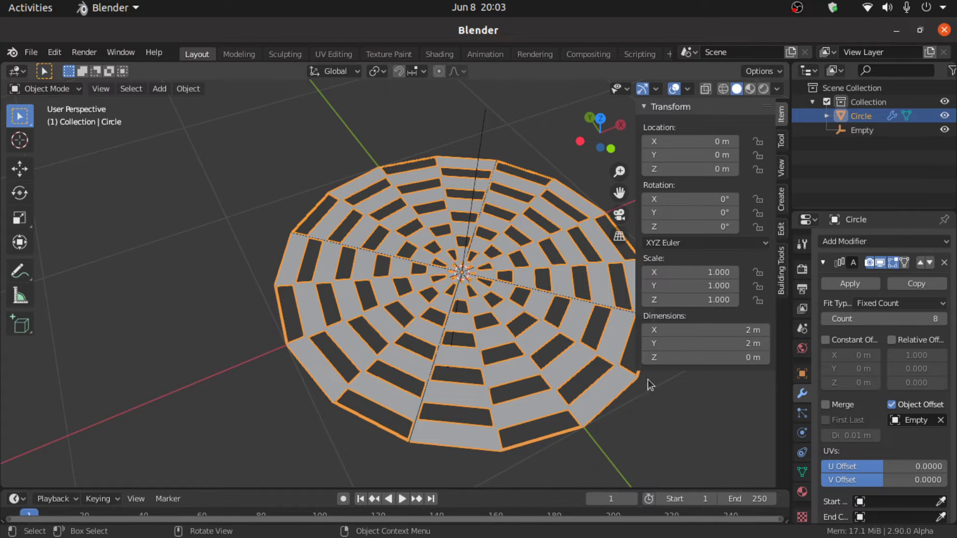
left_click(842, 282)
Delete the empty from the scene.
scroll(492, 294, "up", 2)
scroll(492, 294, "up", 2)
middle_click_drag(455, 254, 325, 291, "shift")
left_click(854, 131)
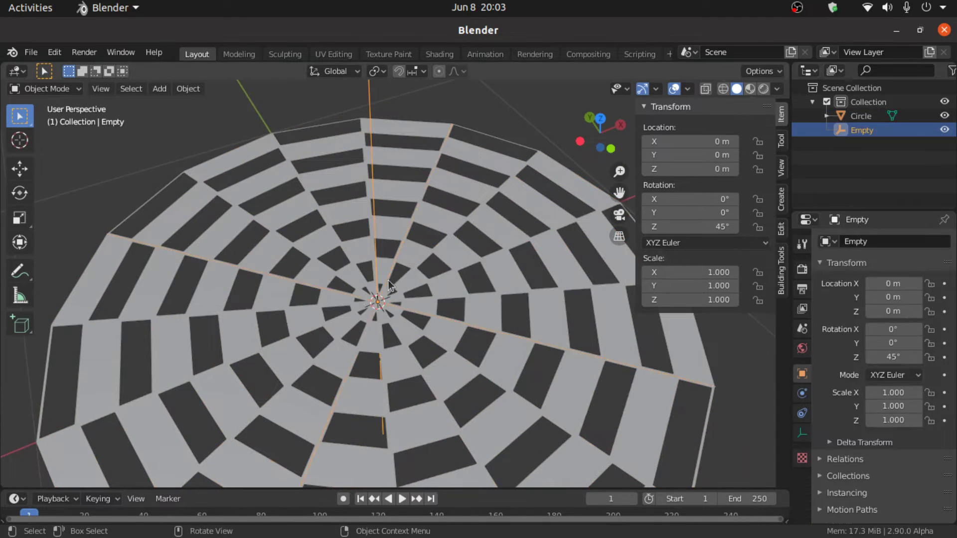
key("Delete")
scroll(361, 294, "down", 5)
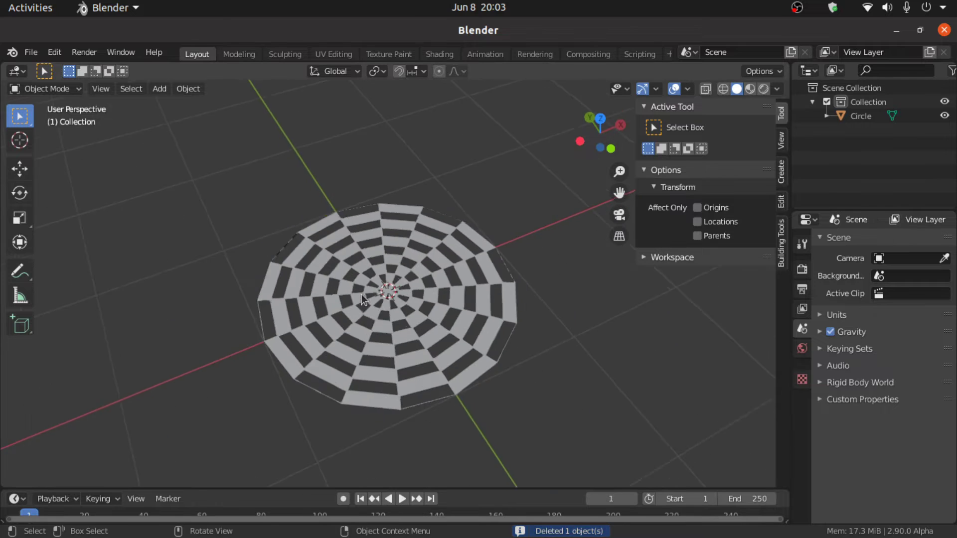
scroll(385, 325, "up", 5)
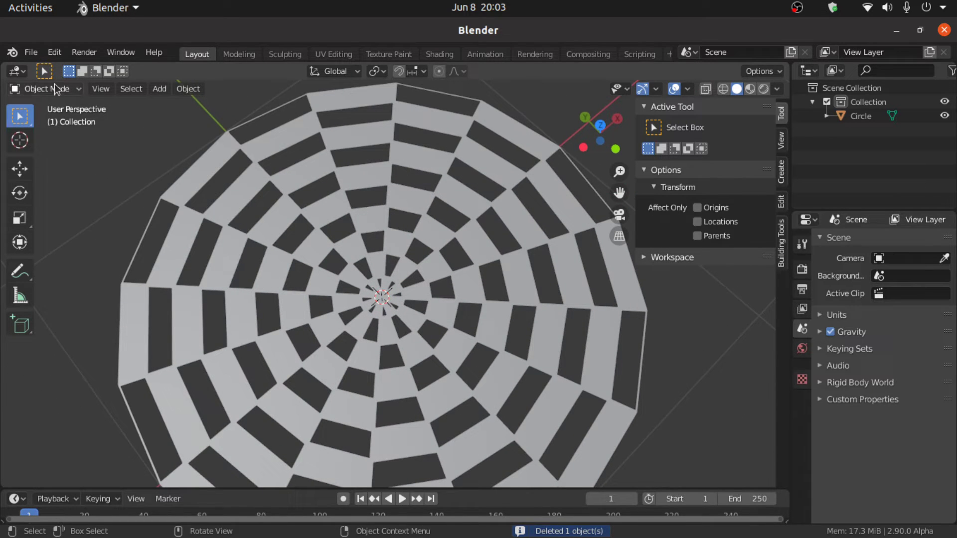
Select all vertices of the Circle mesh in Edit Mode and merge them by distance.
left_click(249, 220)
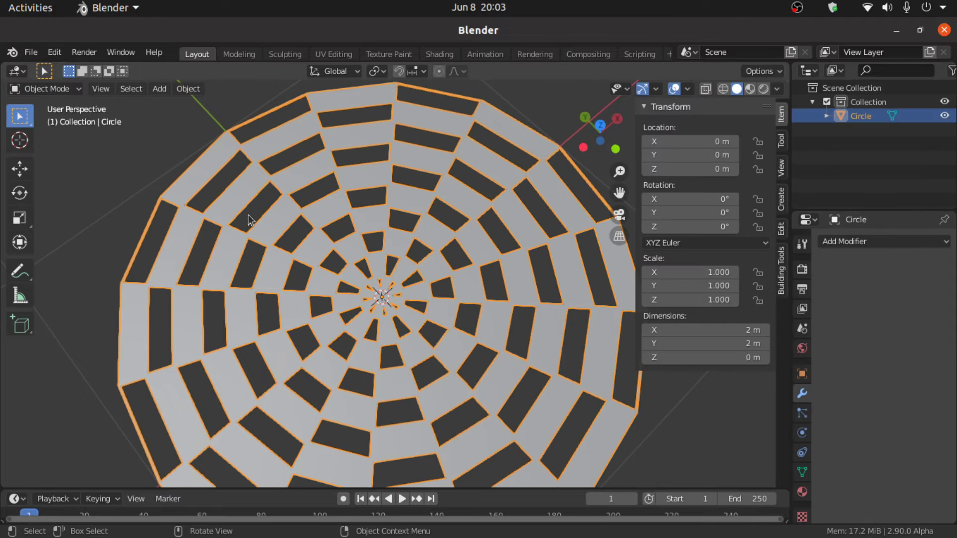
key("Tab")
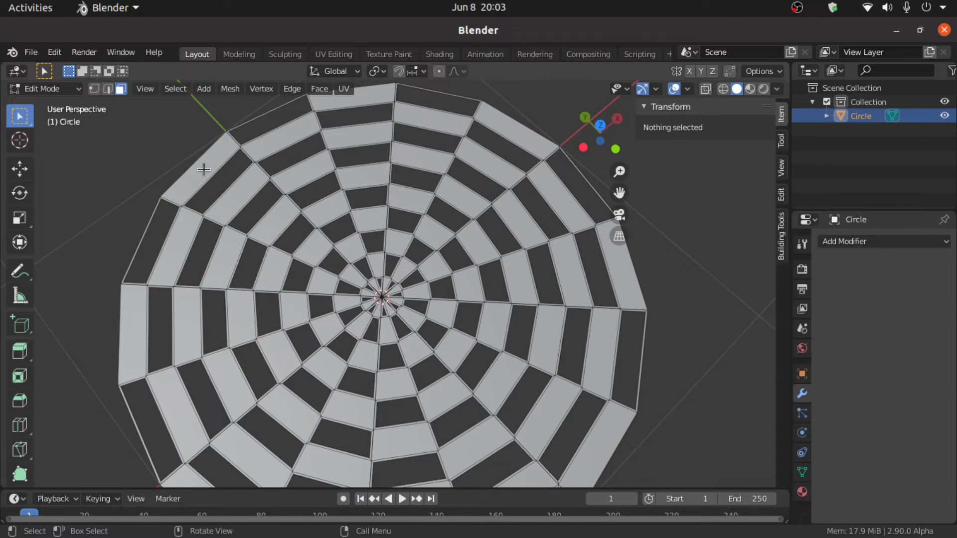
left_click(94, 88)
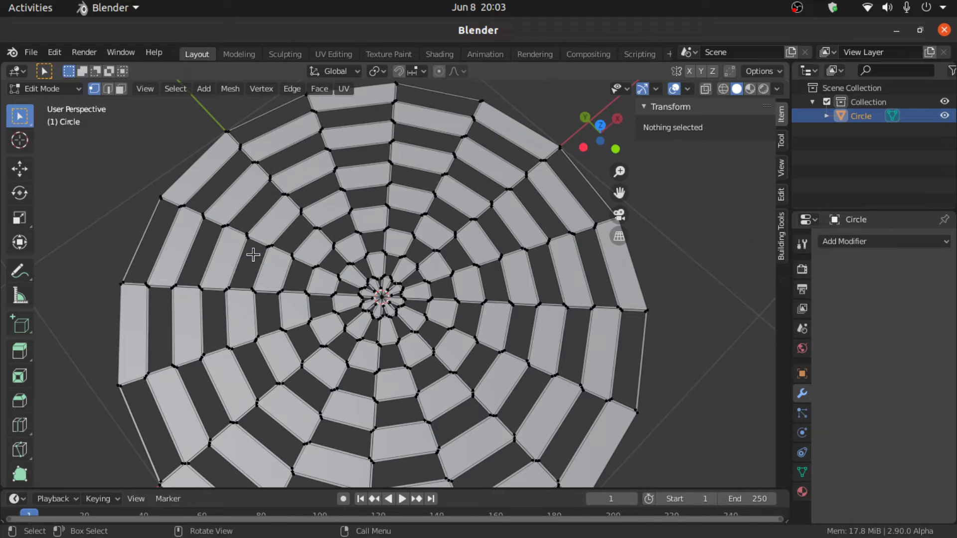
key("a")
scroll(371, 225, "down", 2)
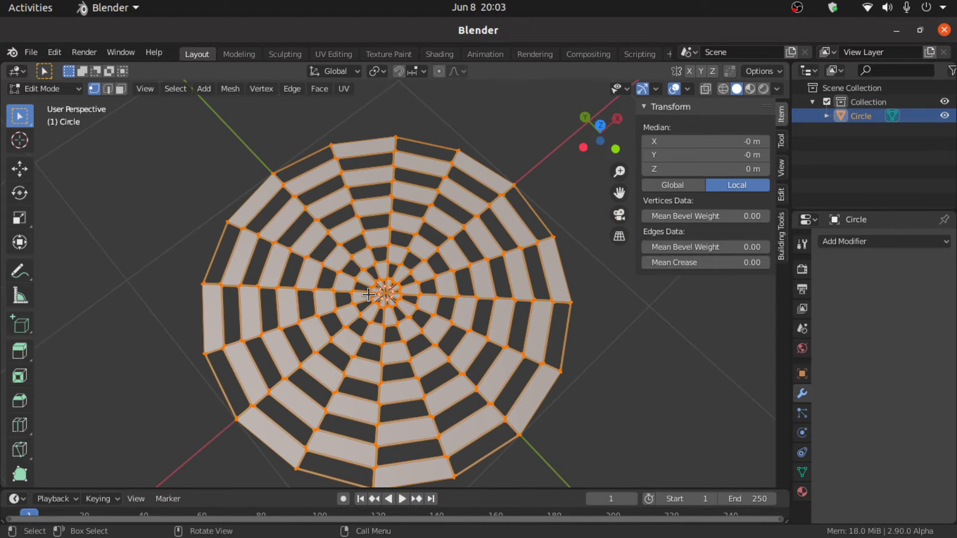
right_click(361, 170)
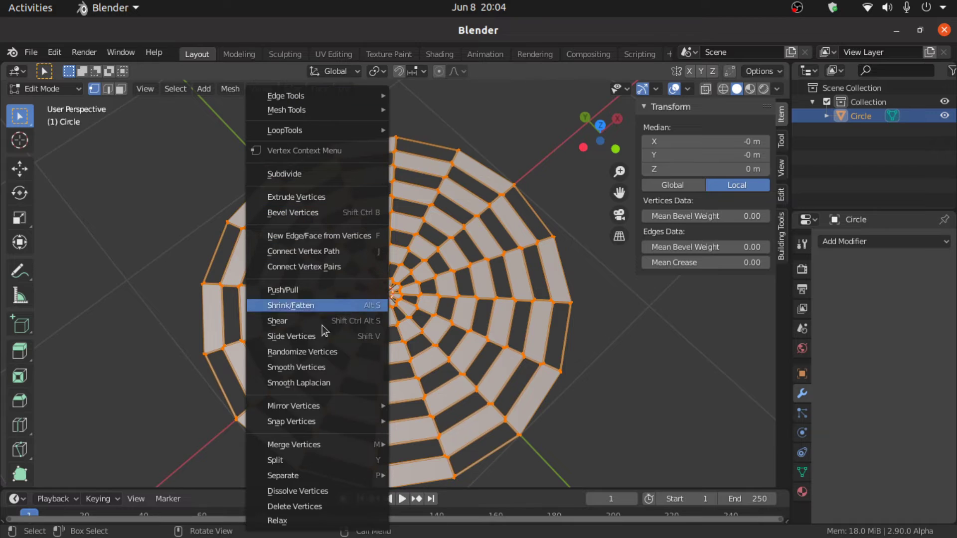
mouse_move(277, 449)
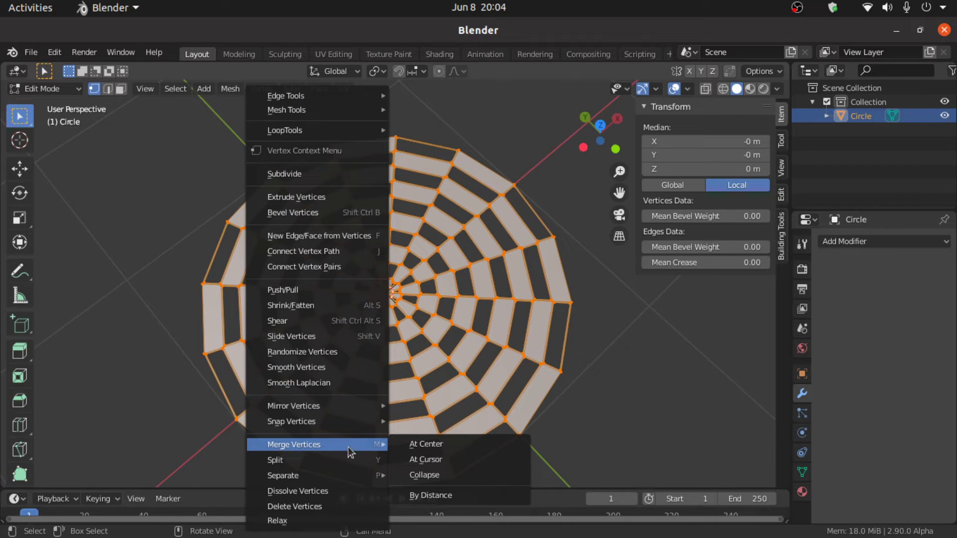
left_click(437, 496)
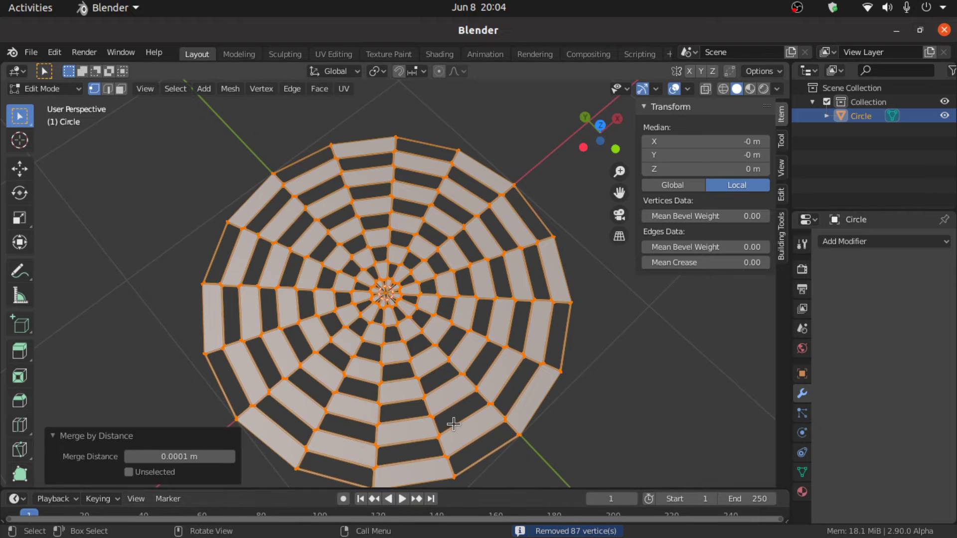
Switch to edge selection and select the whole outer boundary loop of the circular grille.
scroll(391, 341, "up", 2)
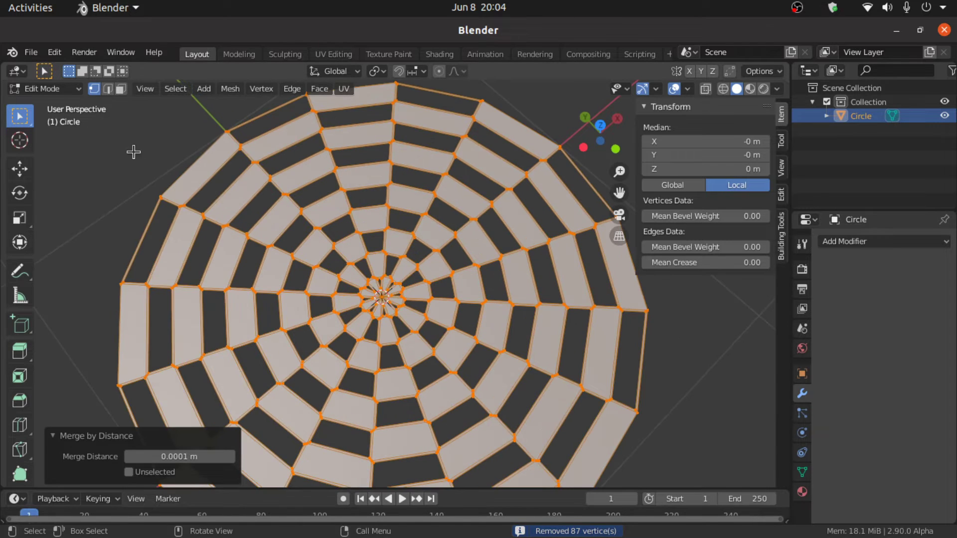
left_click(108, 89)
left_click(158, 206)
middle_click_drag(158, 206, 210, 179)
scroll(241, 363, "up", 5)
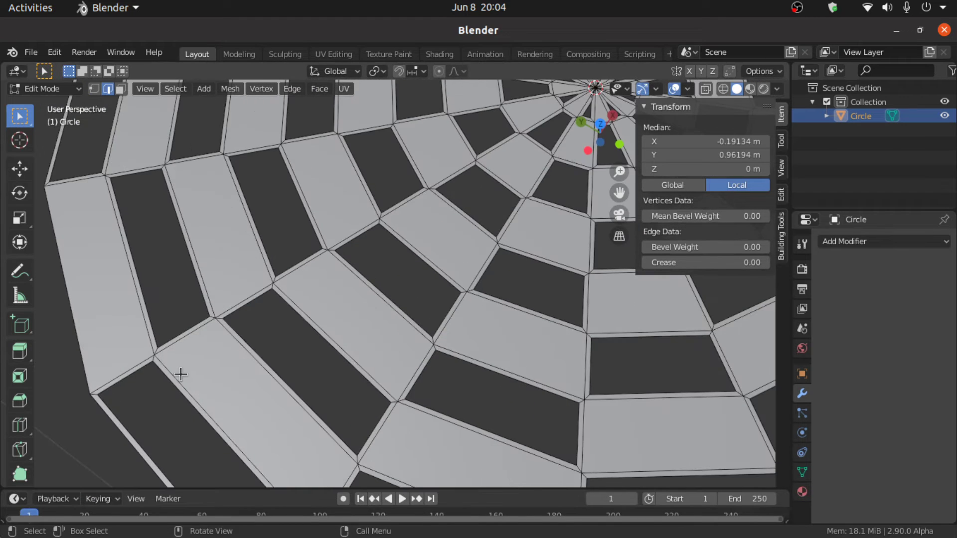
key("a")
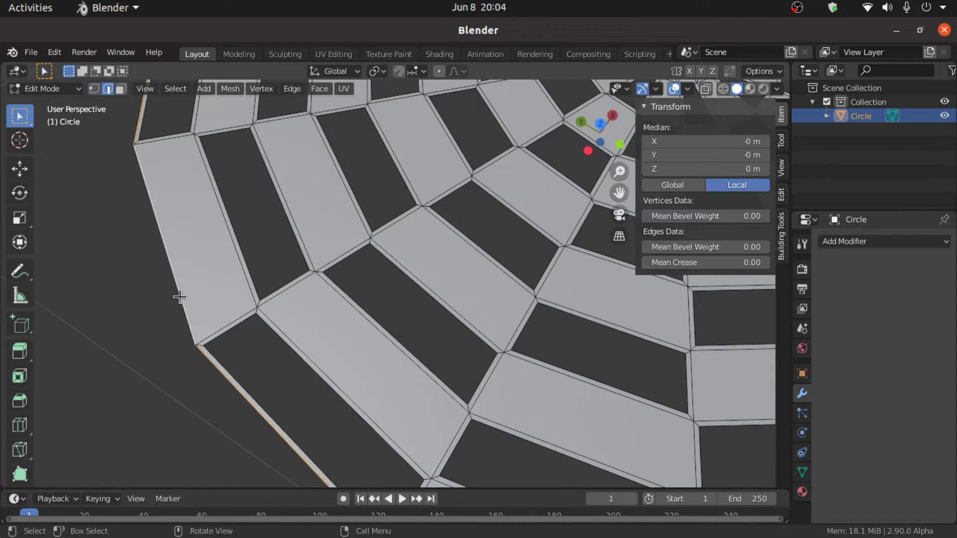
scroll(180, 295, "down", 6)
middle_click_drag(294, 317, 299, 391)
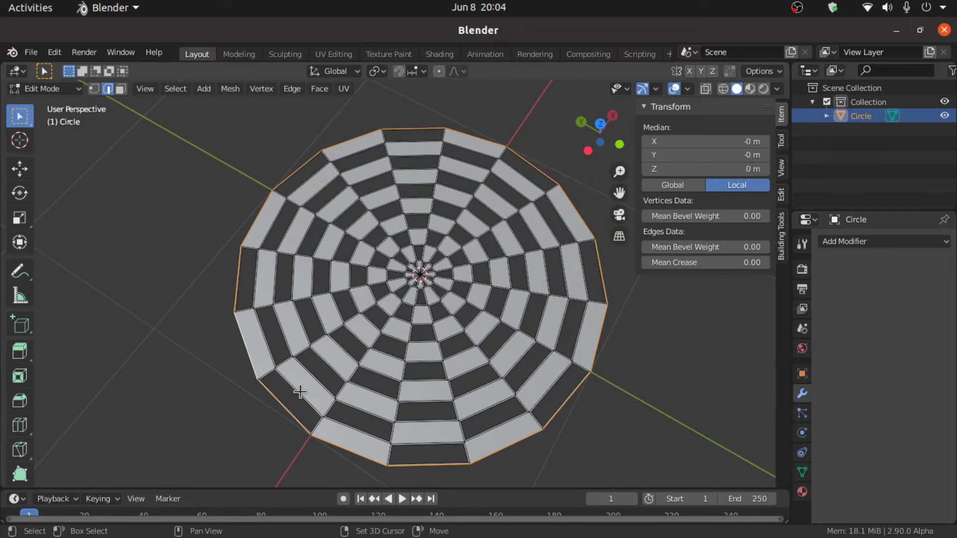
Extrude the outer boundary loop in place and scale it outward to about 1.07 to form a solid rim.
key("g")
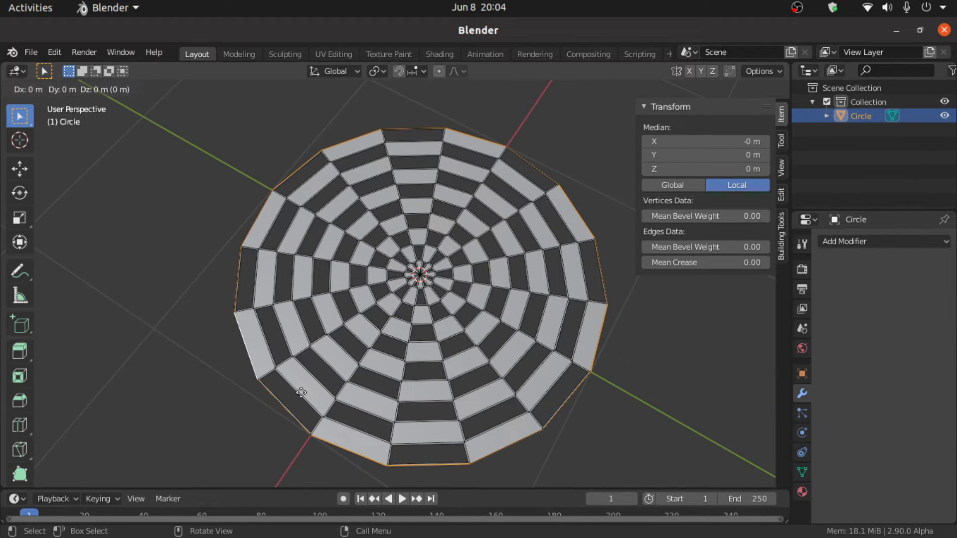
right_click(300, 393)
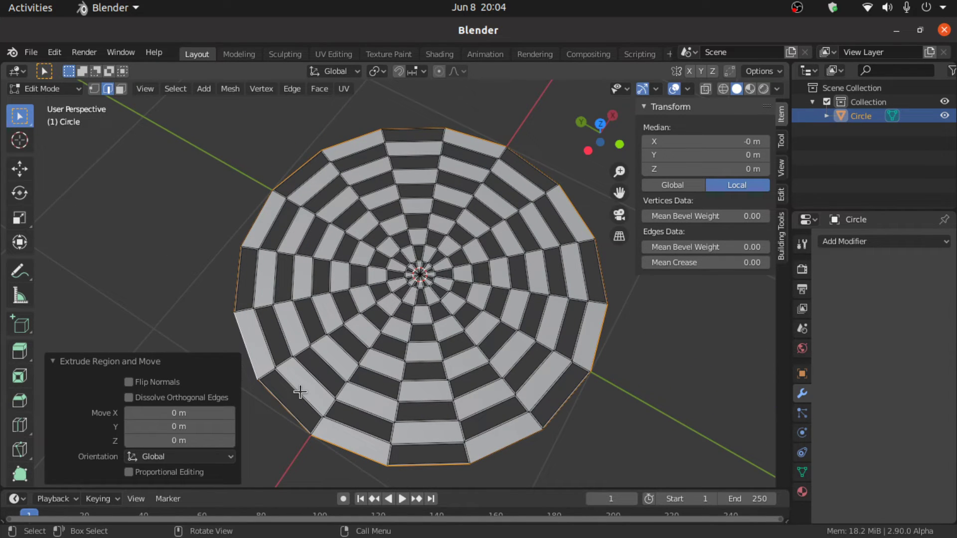
key("s")
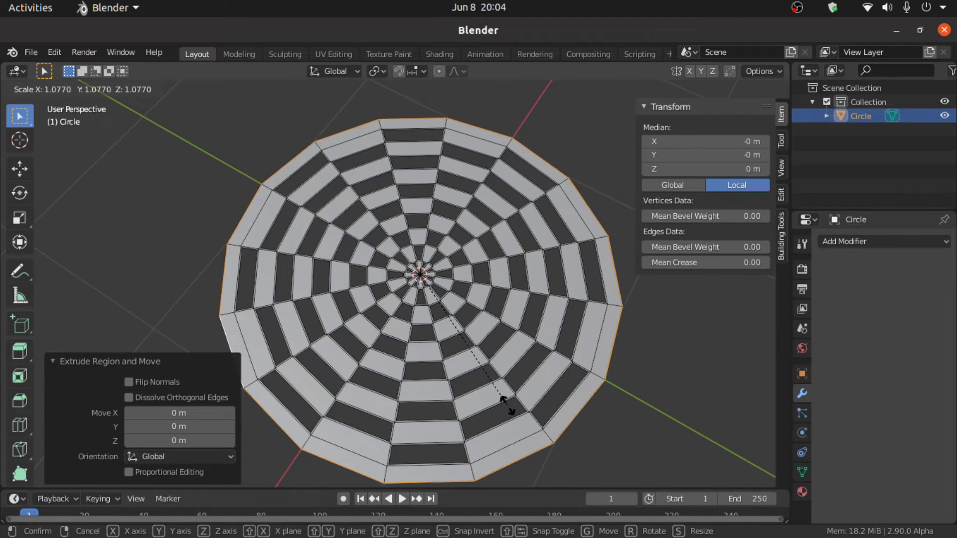
left_click(507, 404)
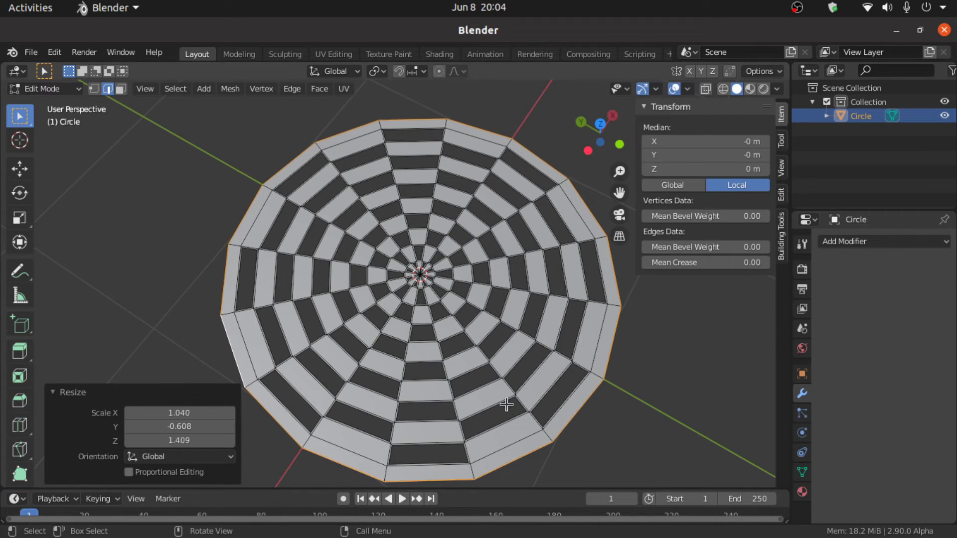
Extrude the rim's outer edge again and scale it by about 1.03 to add a narrow second ring.
key("g")
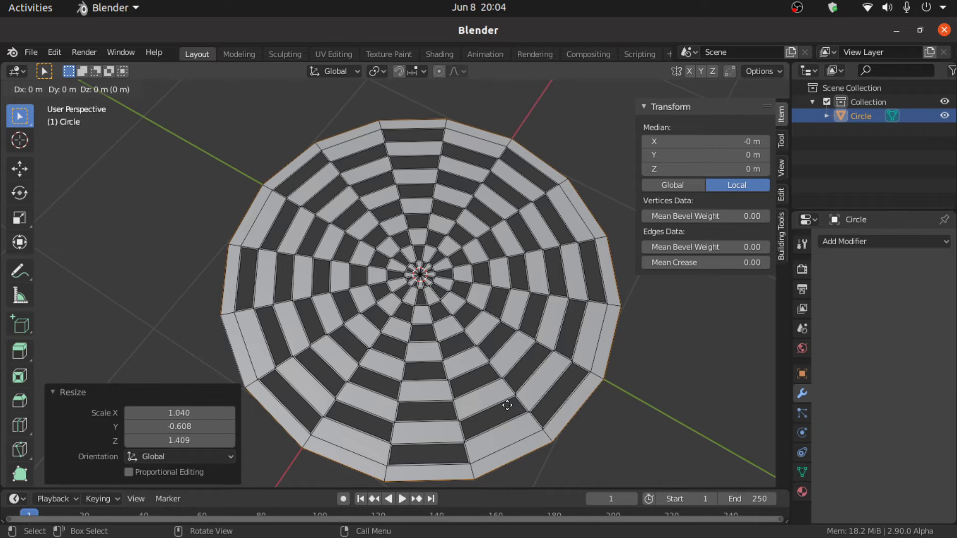
right_click(507, 405)
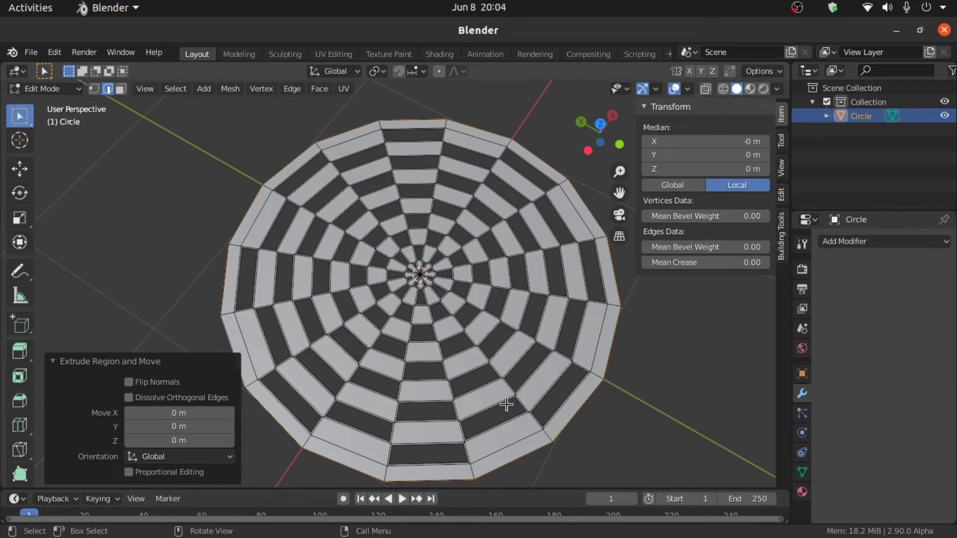
key("s")
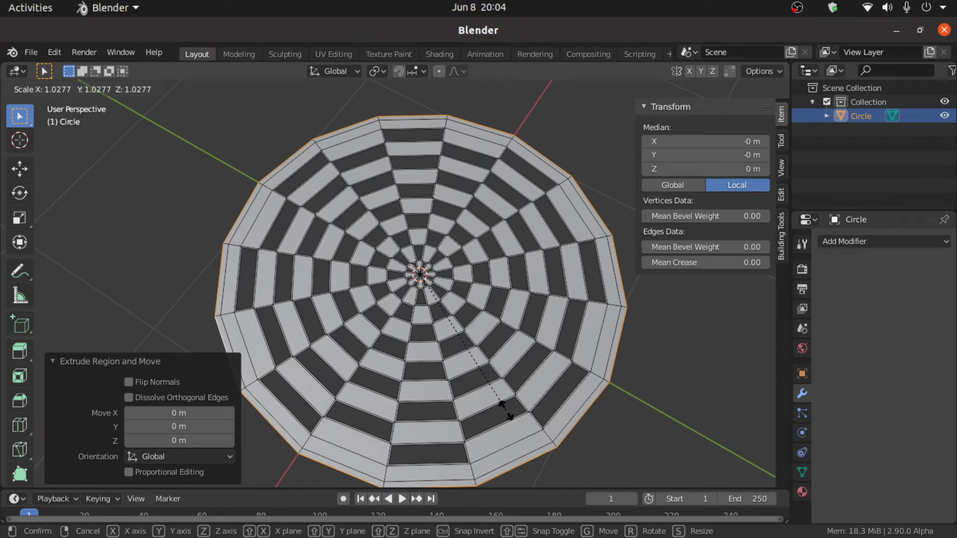
left_click(506, 409)
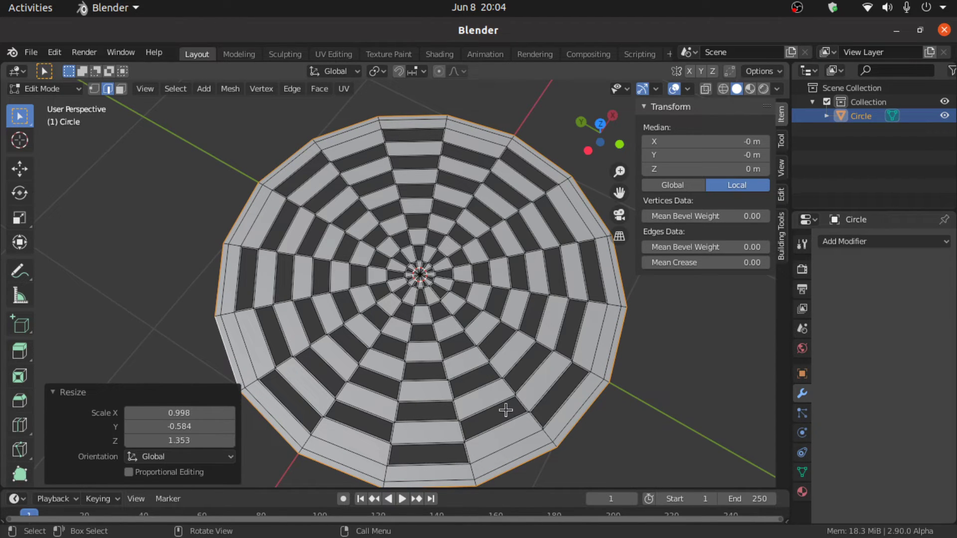
Extrude a third ring from the outer edge, scaling it outward by about 1.04.
key("g")
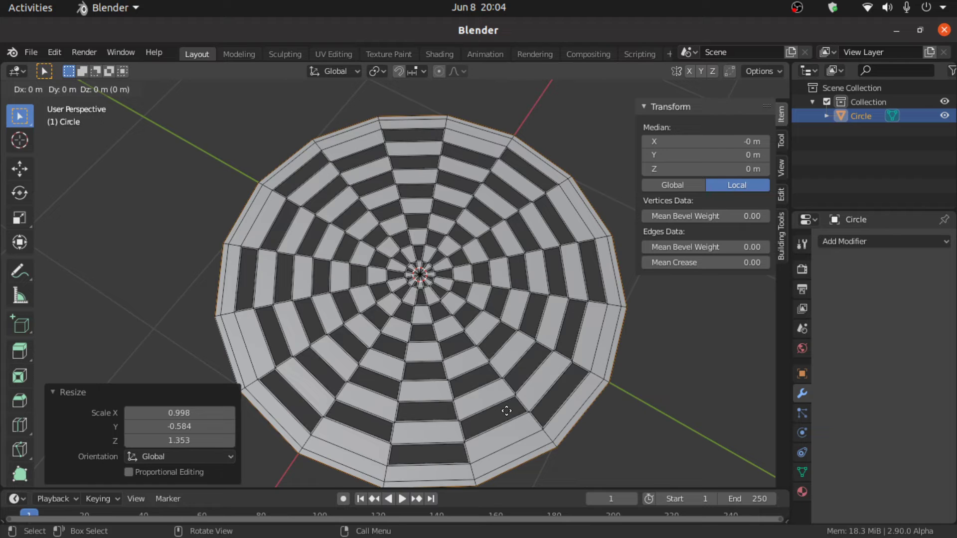
left_click(506, 410)
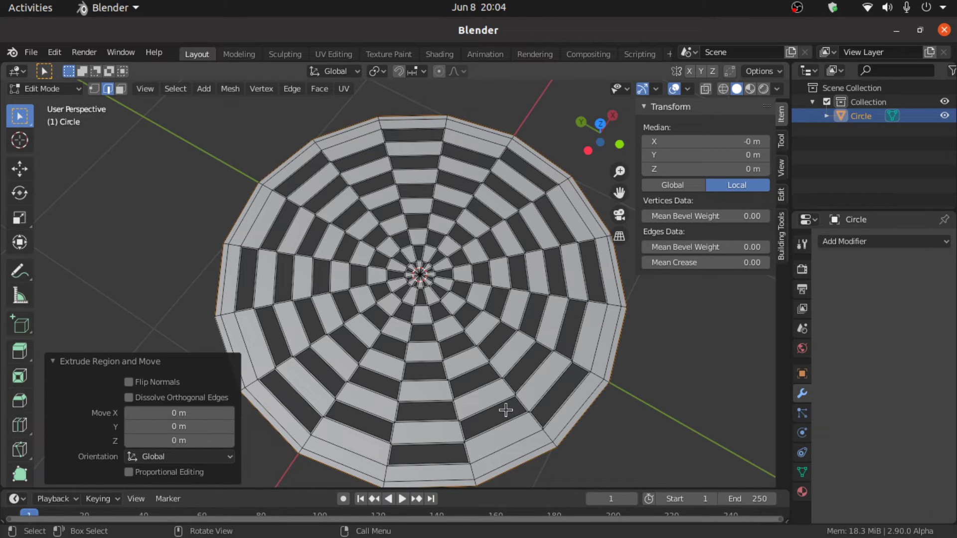
key("s")
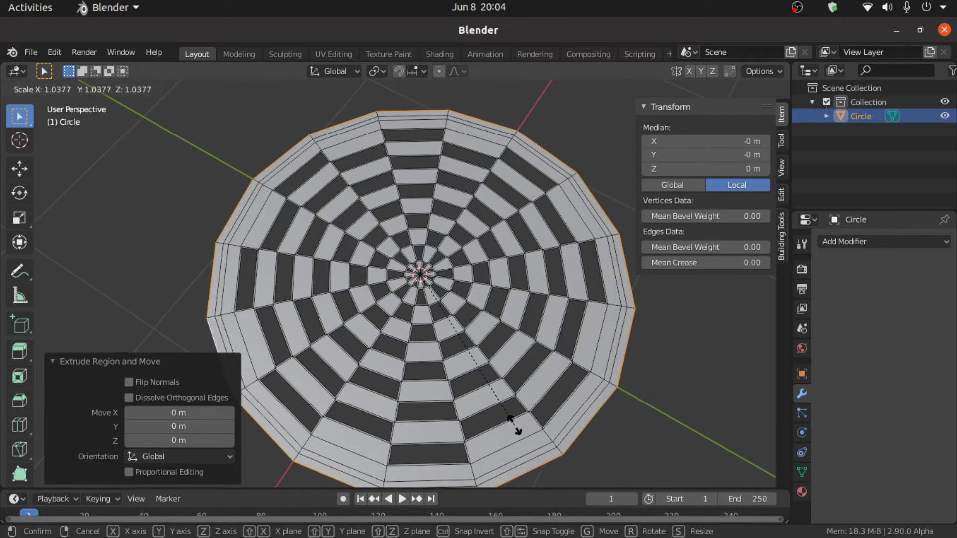
left_click(514, 425)
Switch to face selection and select the faces of the narrow middle rim ring along the grille's near half.
middle_click_drag(385, 336, 428, 345)
left_click(122, 89)
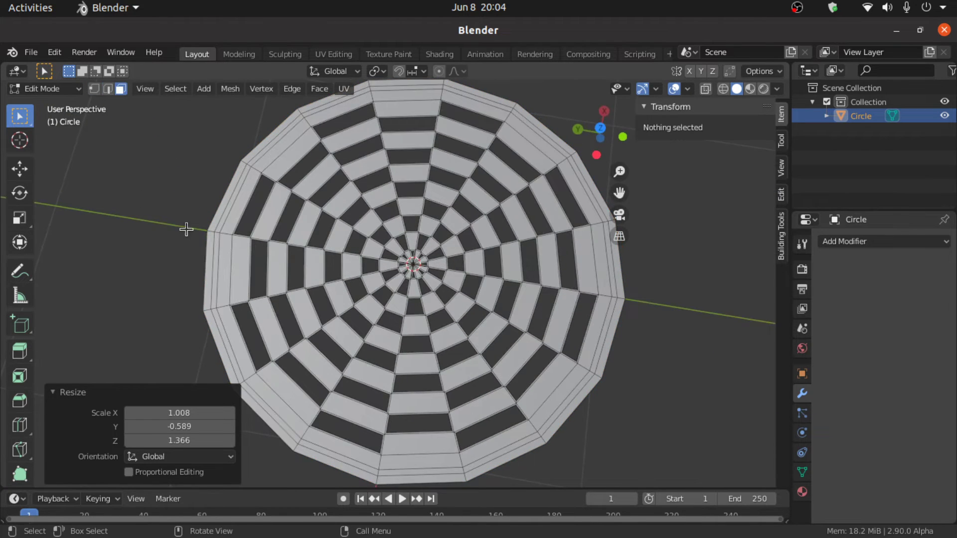
scroll(185, 229, "up", 2)
left_click(138, 264)
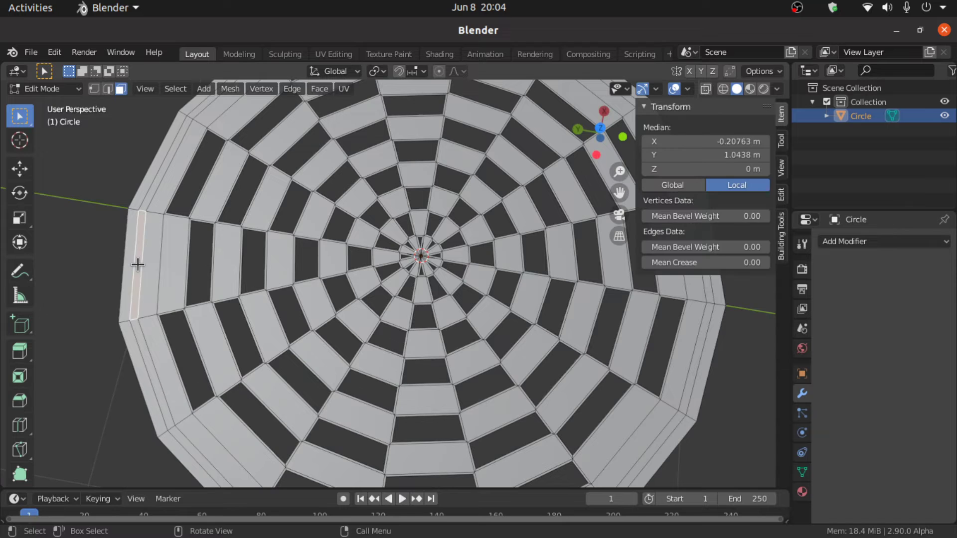
left_click(116, 339)
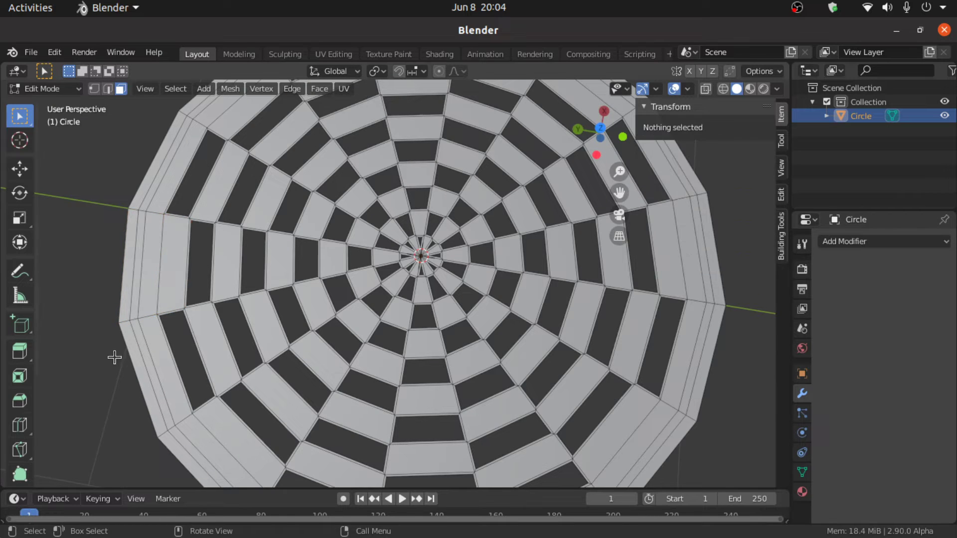
middle_click_drag(116, 357, 155, 286)
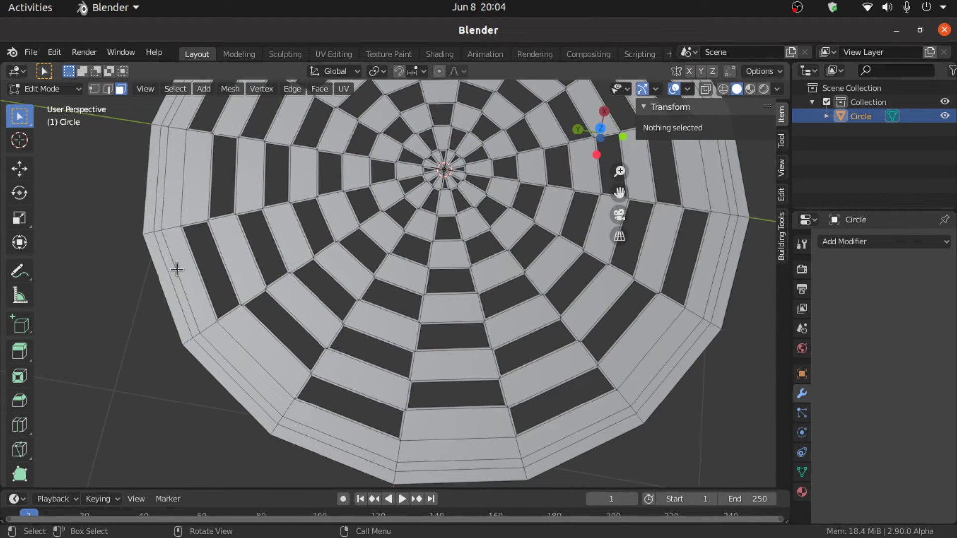
left_click(170, 269)
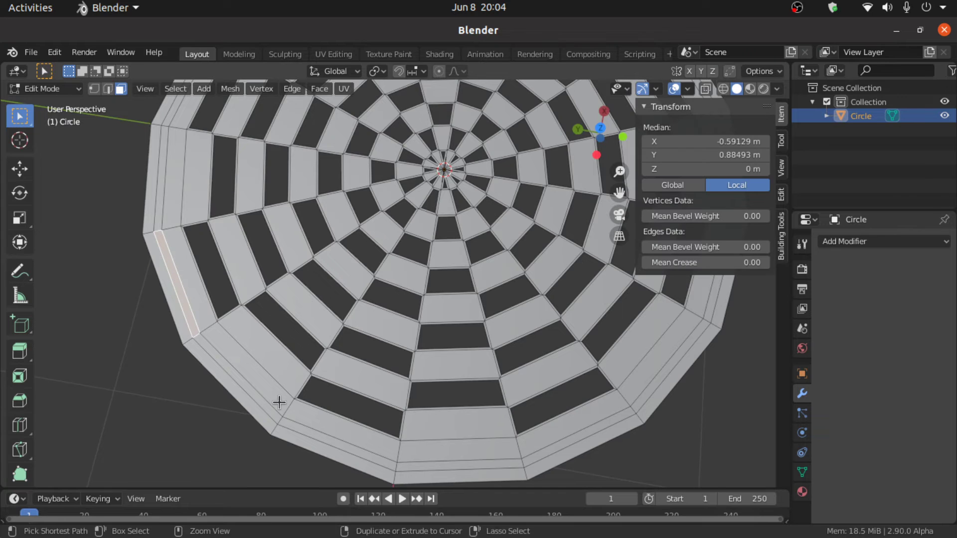
left_click(341, 445, "ctrl")
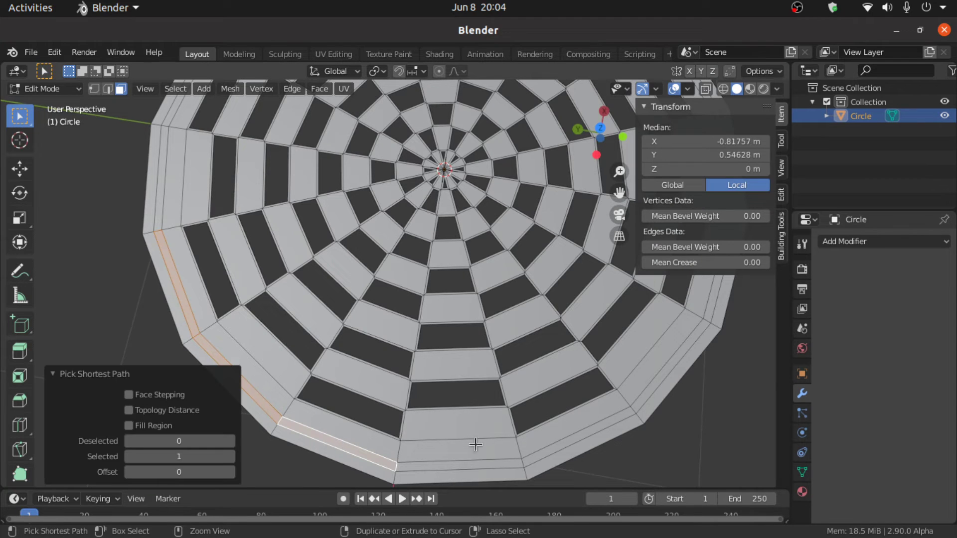
left_click(670, 362, "ctrl")
Extend the face selection along the rest of the narrow middle ring until the loop closes around the grille.
middle_click_drag(658, 363, 554, 248)
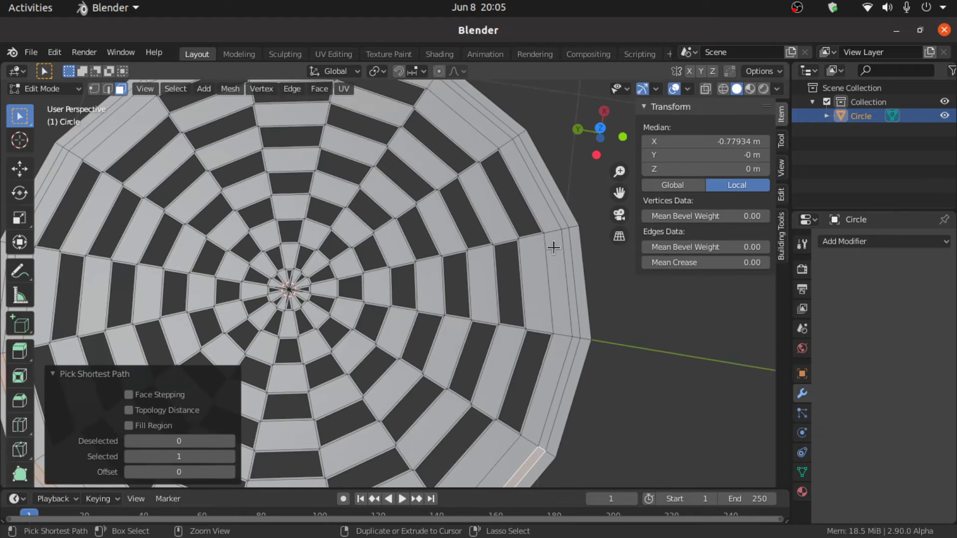
left_click(546, 192, "ctrl")
scroll(522, 196, "down", 3)
middle_click_drag(522, 196, 275, 254)
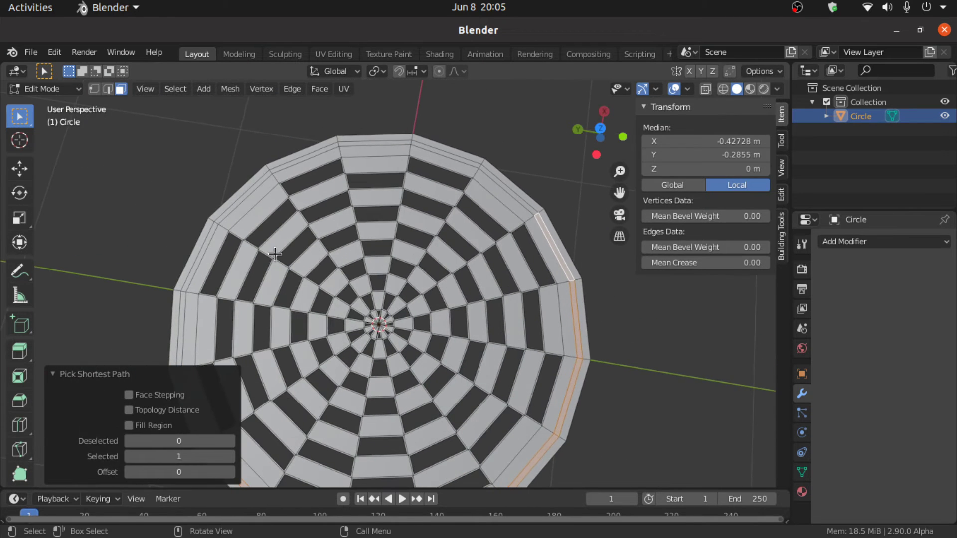
scroll(269, 152, "up", 1)
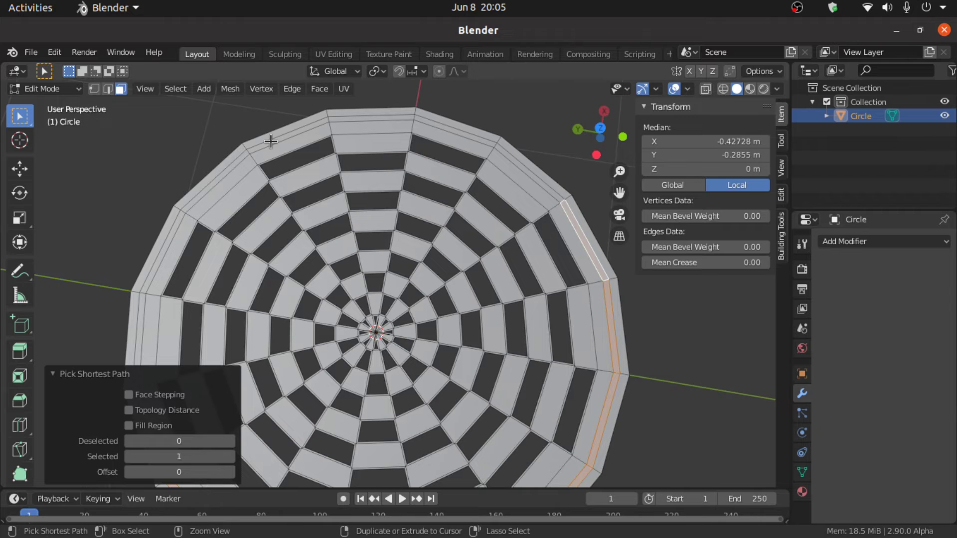
left_click(271, 141, "ctrl")
middle_click_drag(188, 210, 262, 218)
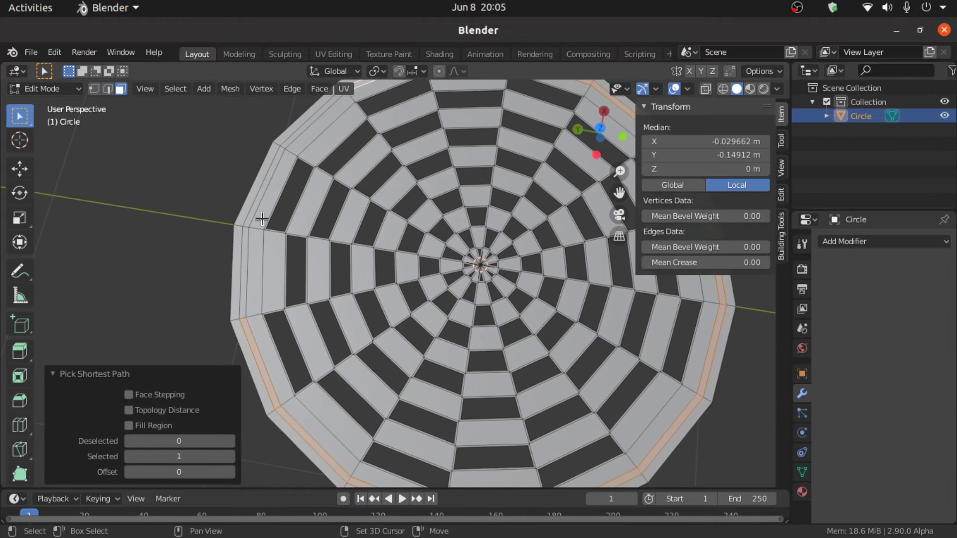
left_click(243, 284, "ctrl")
Extrude the selected ring faces about 0.016 m up along global Z and return to Object Mode.
middle_click_drag(243, 285, 428, 332)
key("e")
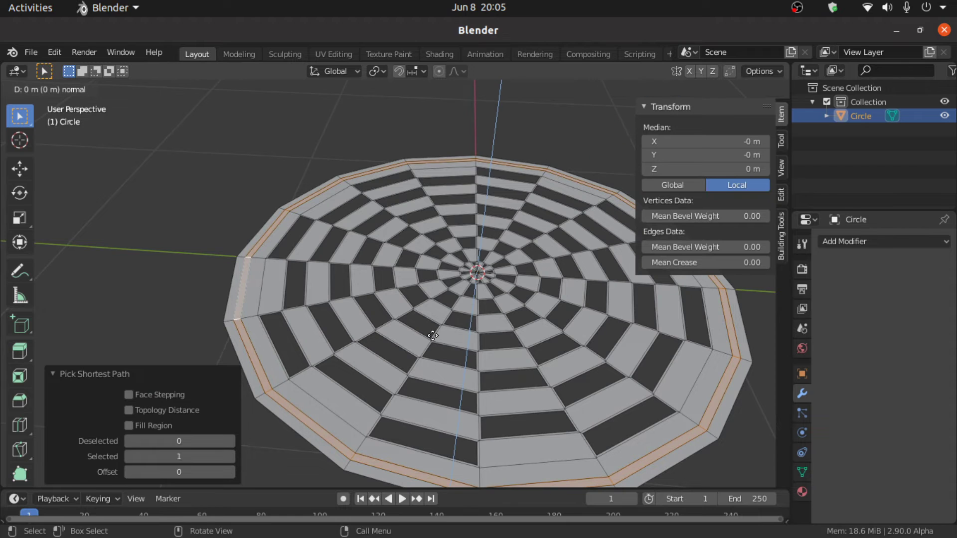
key("z")
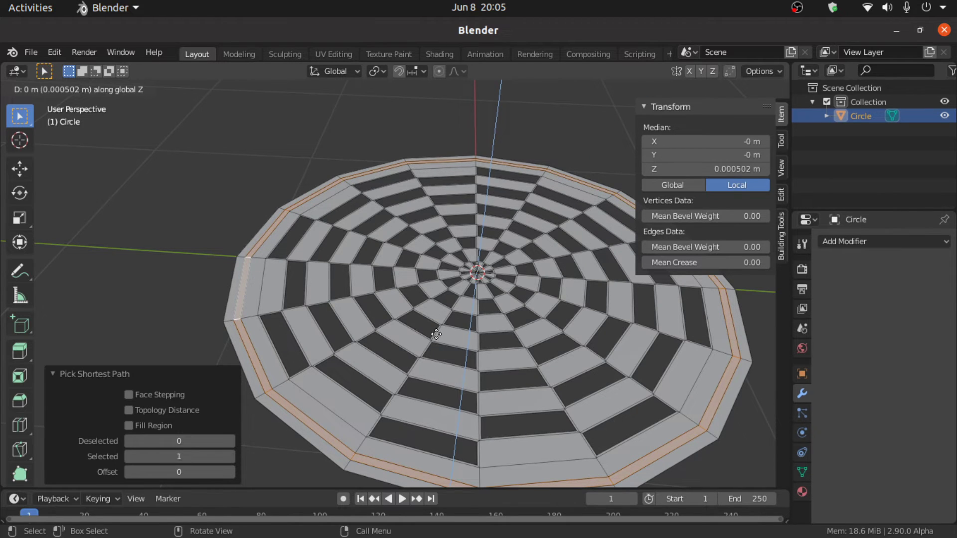
left_click(438, 333)
middle_click_drag(317, 295, 300, 367)
left_click(45, 88)
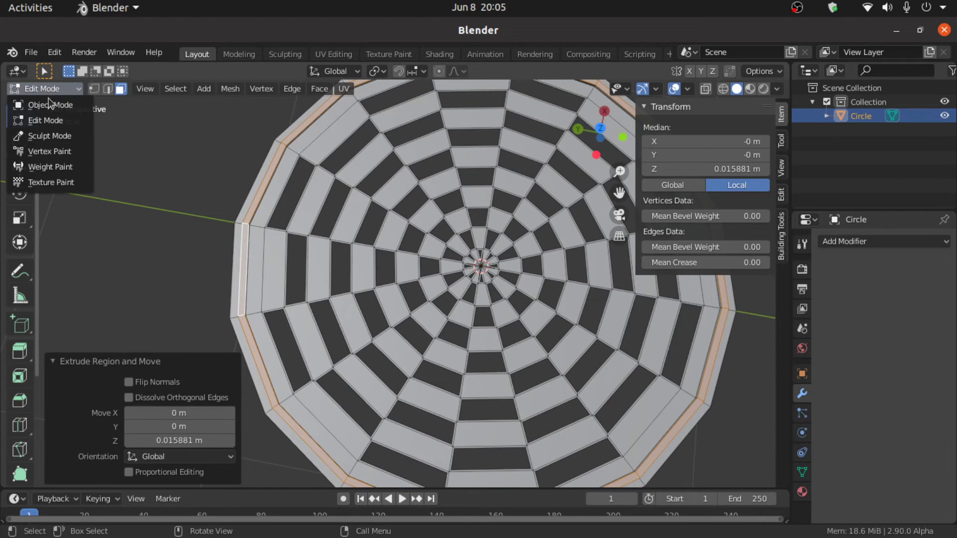
left_click(49, 101)
Switch to the top orthographic view and add a 2 m mesh plane at the grille's centre.
scroll(337, 266, "down", 1)
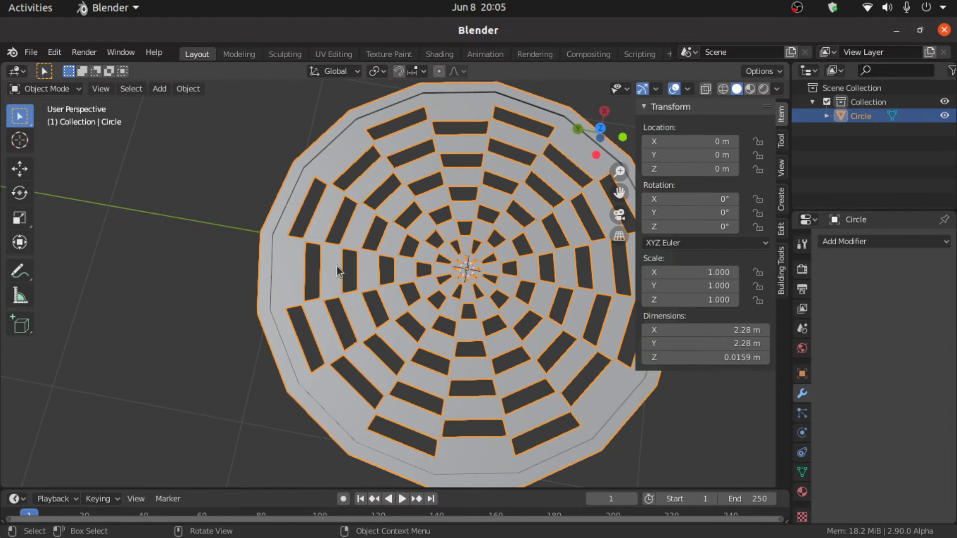
key("KP_7")
scroll(337, 266, "down", 2)
scroll(355, 337, "up", 5)
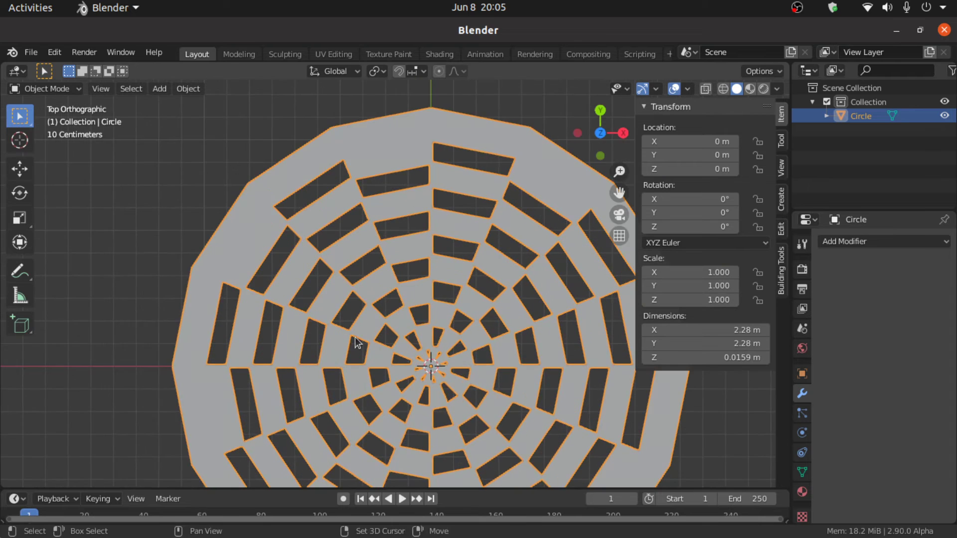
middle_click_drag(355, 337, 345, 229, "shift")
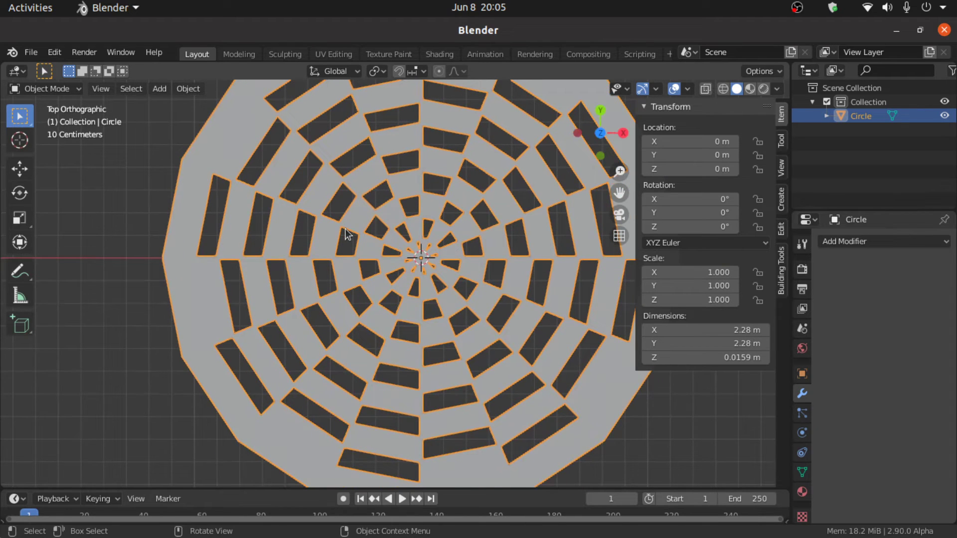
key("shift+a")
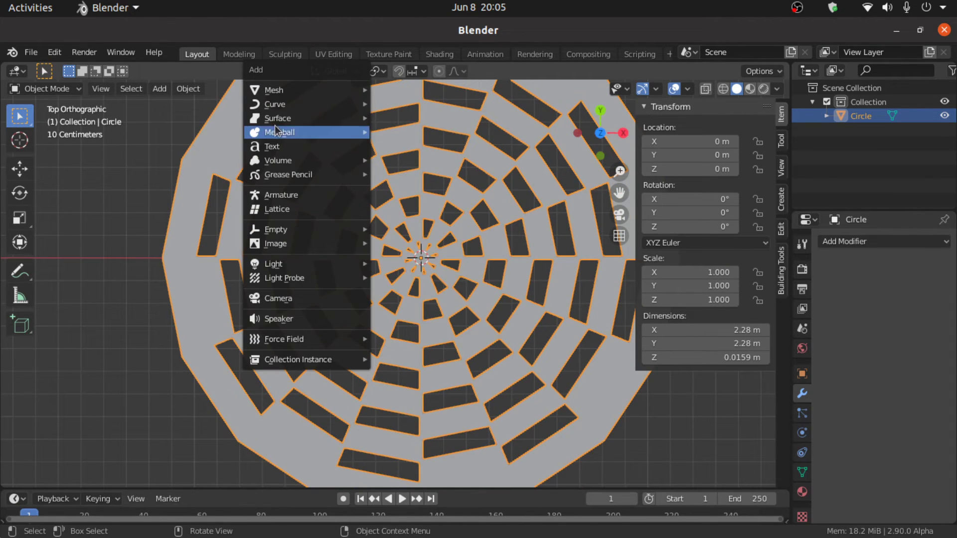
mouse_move(264, 90)
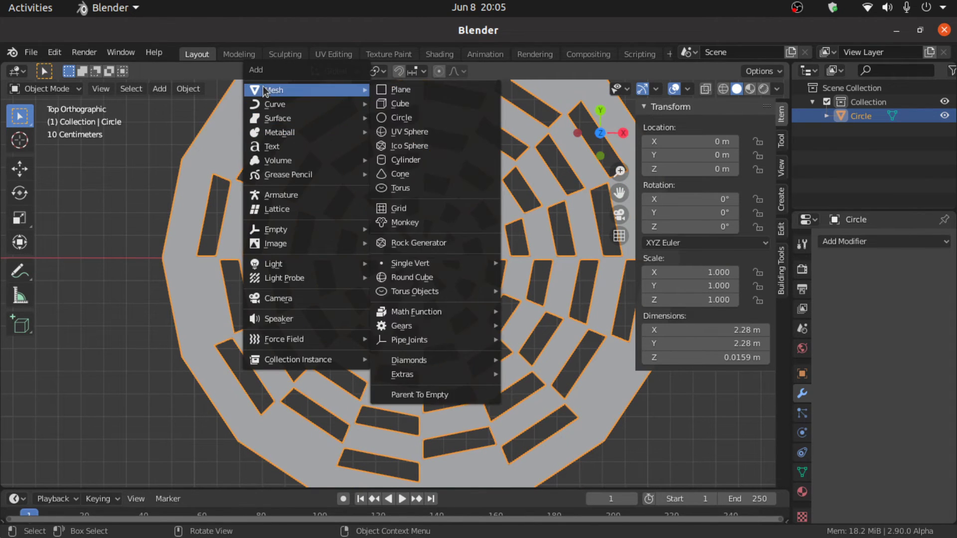
left_click(419, 90)
scroll(388, 240, "down", 3)
scroll(388, 241, "down", 2)
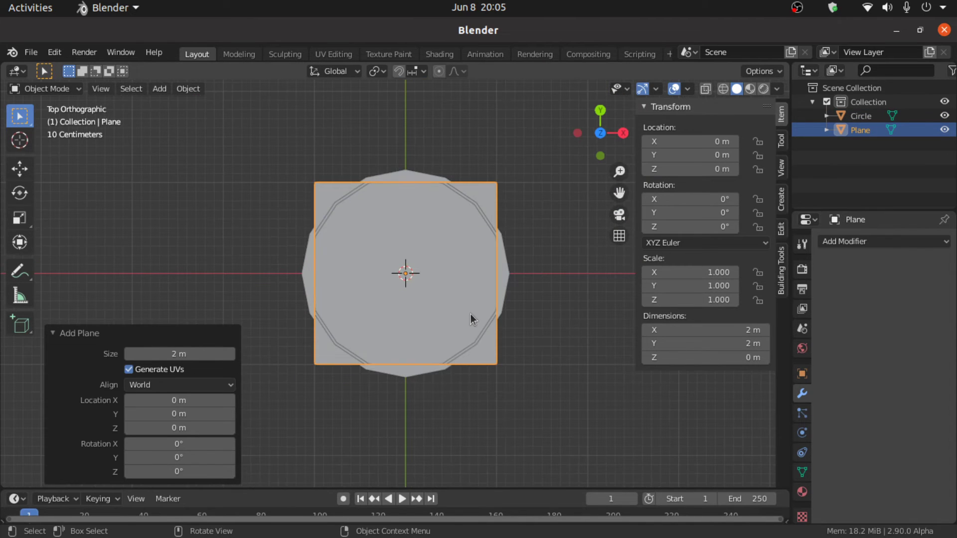
Enter Edit Mode on the plane and scale it to about 1.64 so it extends well beyond the grille.
key("Tab")
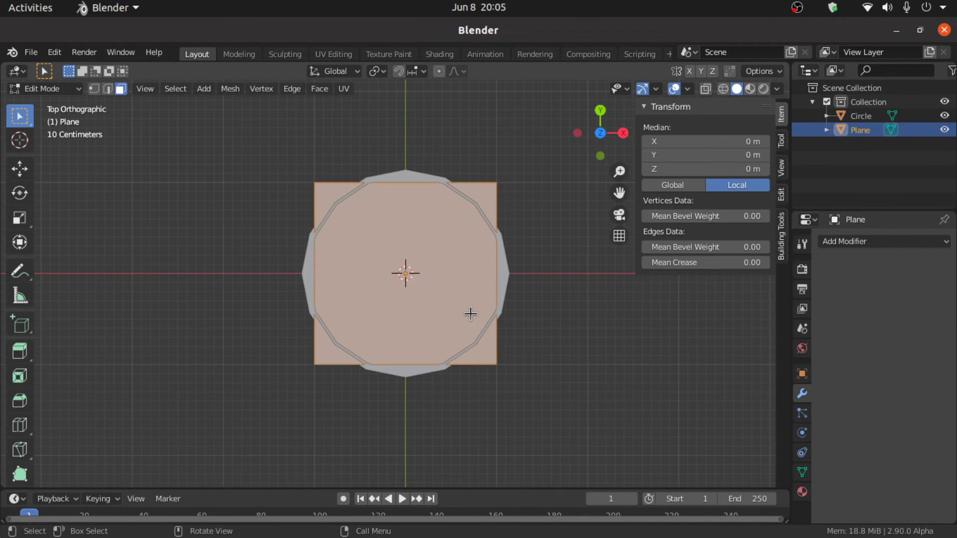
key("s")
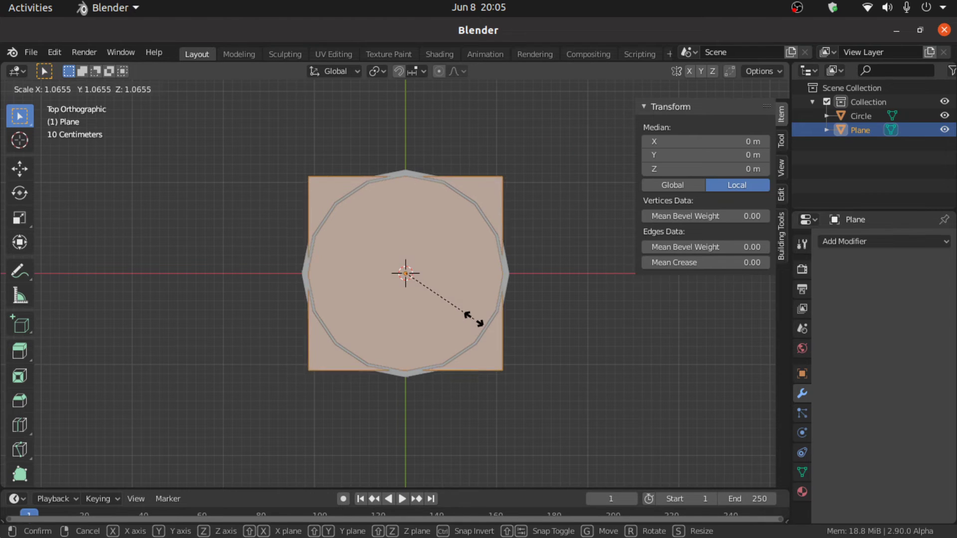
left_click(498, 357)
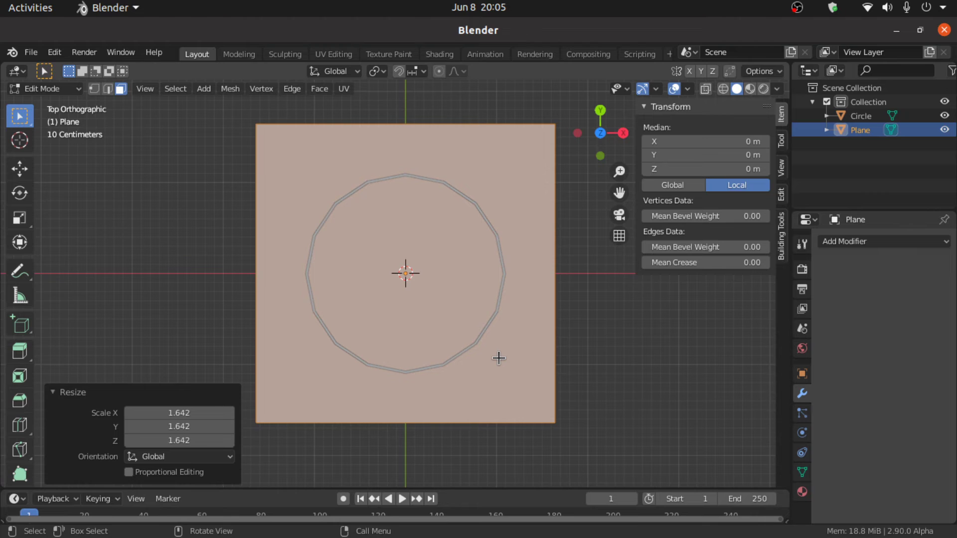
Delete only the plane's face, keeping its square edge outline around the grille.
key("x")
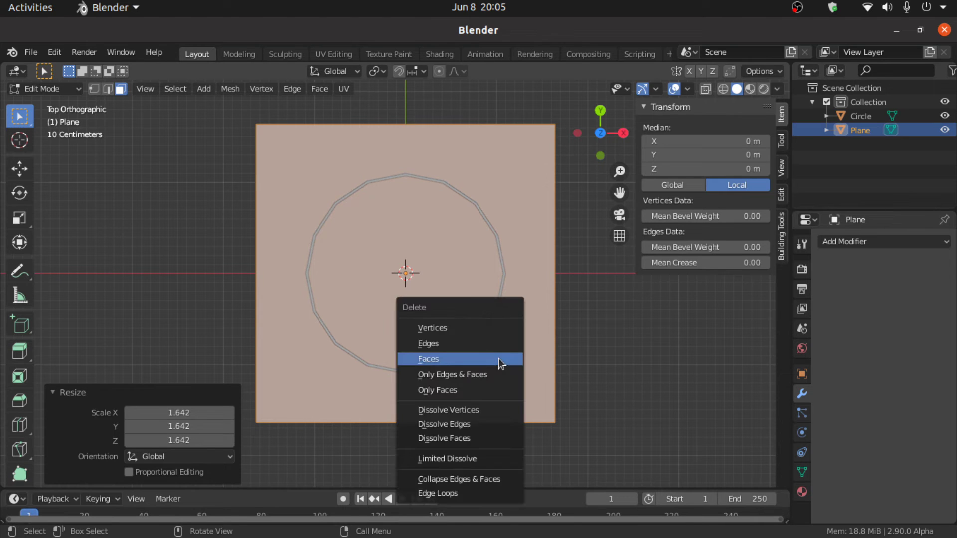
left_click(472, 391)
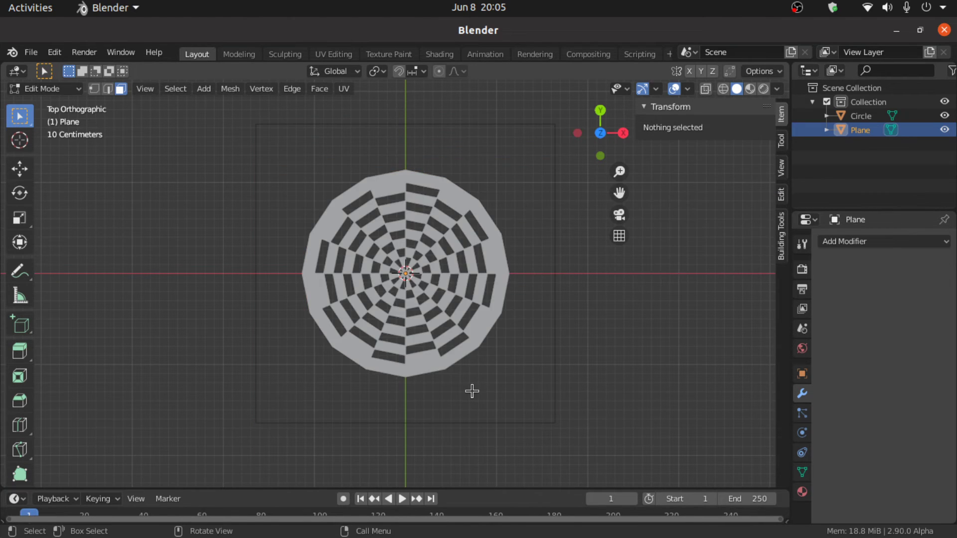
scroll(472, 391, "up", 1)
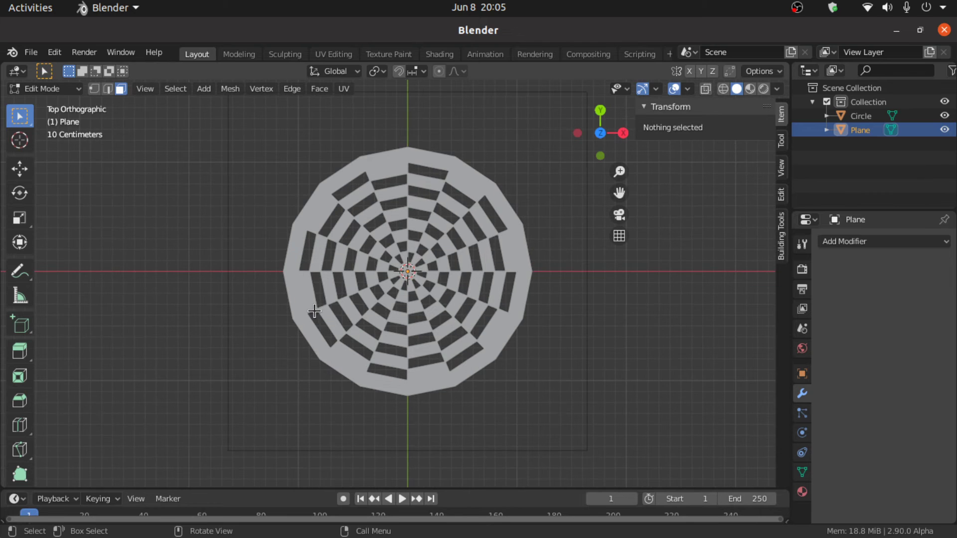
Select all edges of the square outline in edge selection mode and turn on the viewport statistics overlay.
scroll(309, 304, "down", 2)
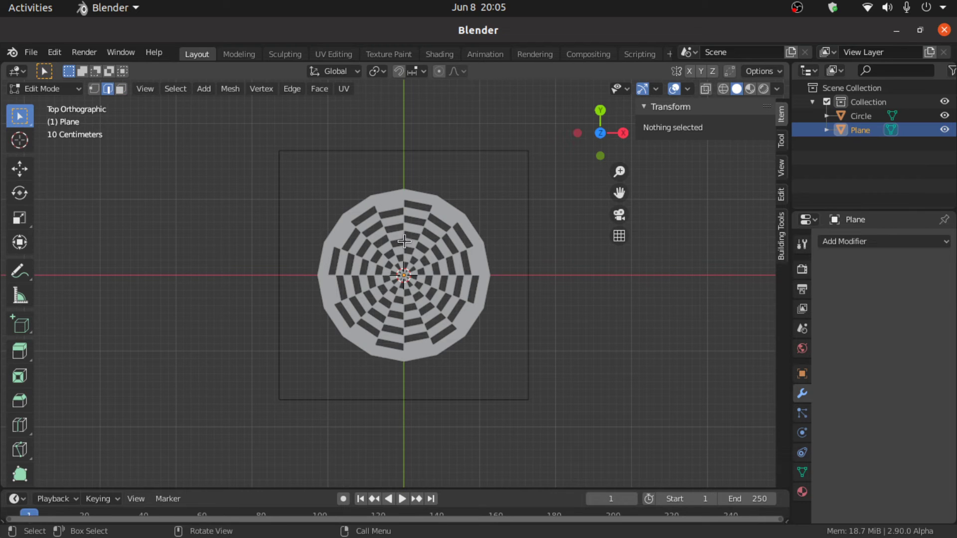
key("a")
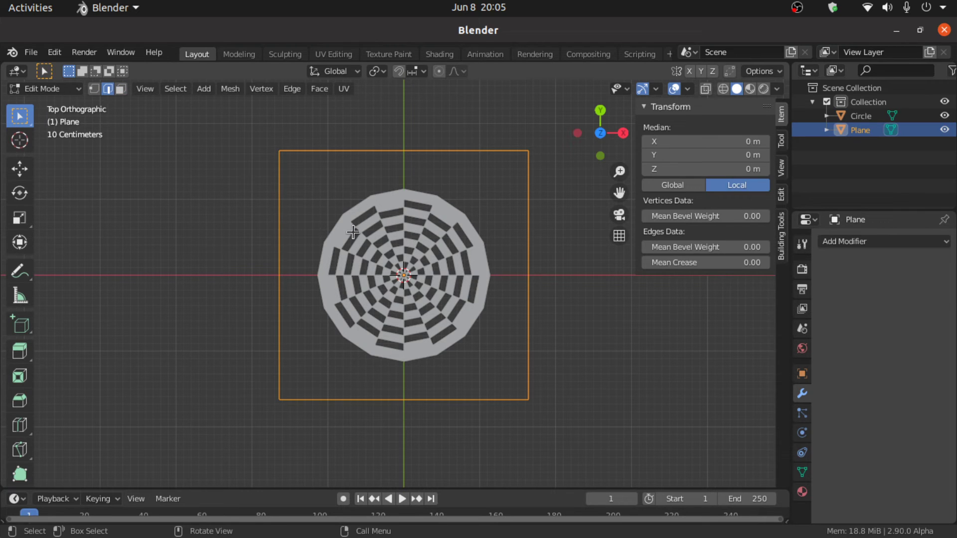
left_click(688, 90)
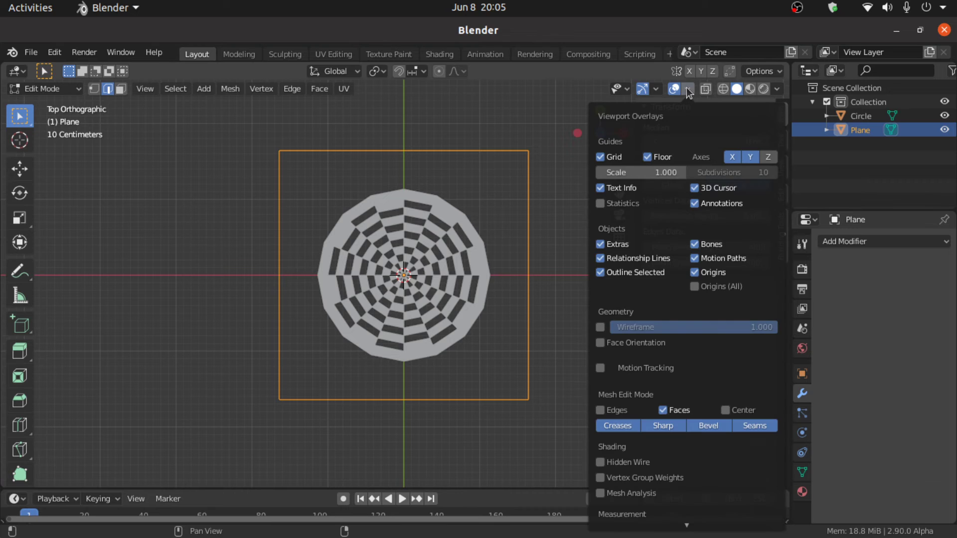
left_click(606, 205)
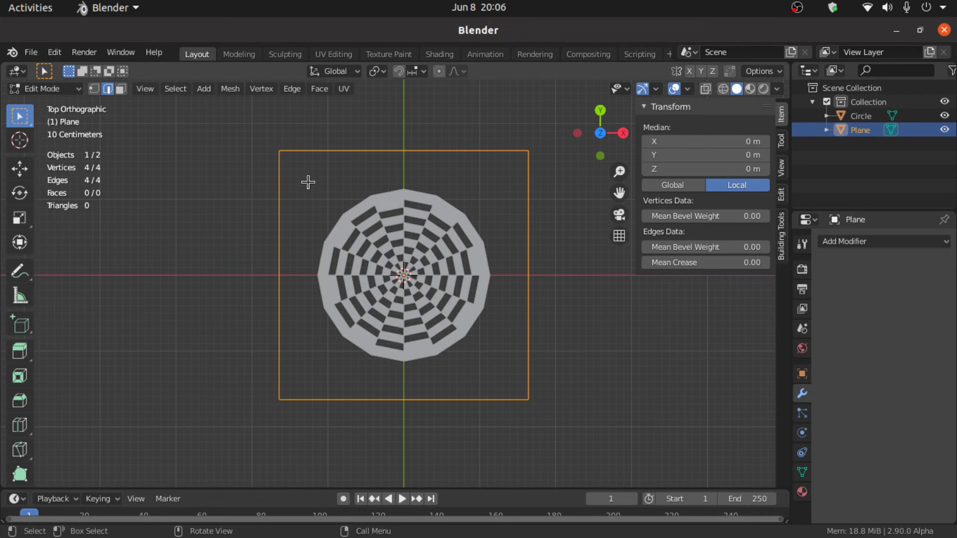
Subdivide the square outline's edges with 3 cuts.
key("ctrl+e")
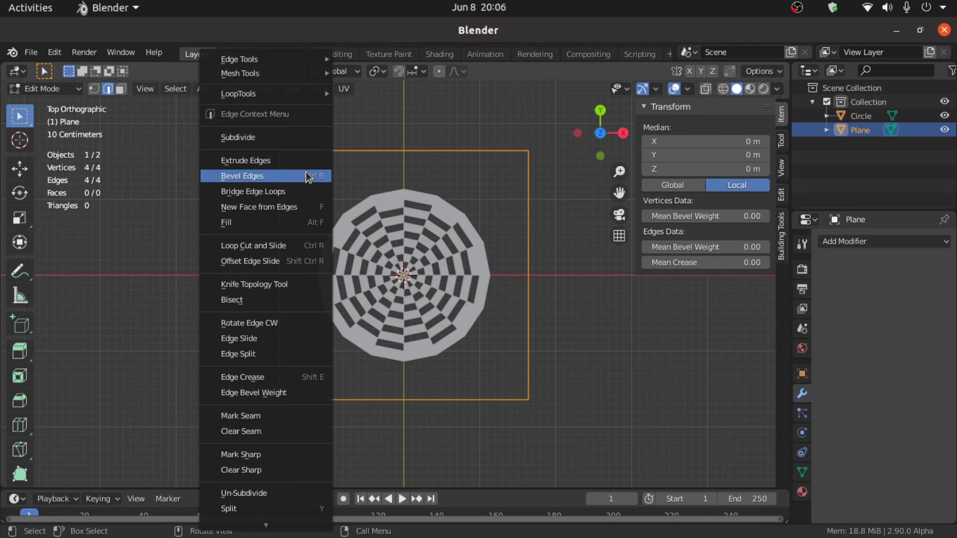
left_click(272, 132)
left_click(231, 380)
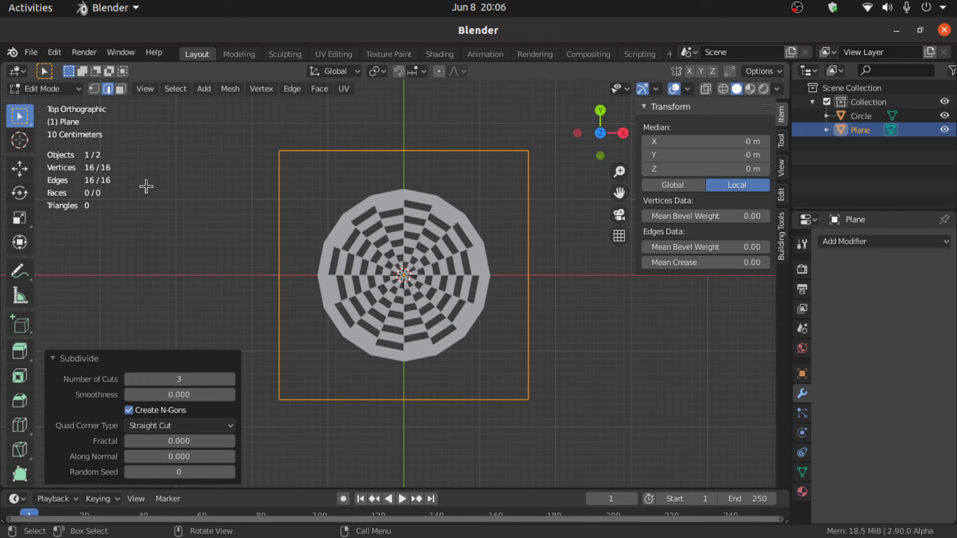
Return to Object Mode and select the square outline together with the circular grille, leaving the grille active.
left_click(50, 90)
left_click(62, 105)
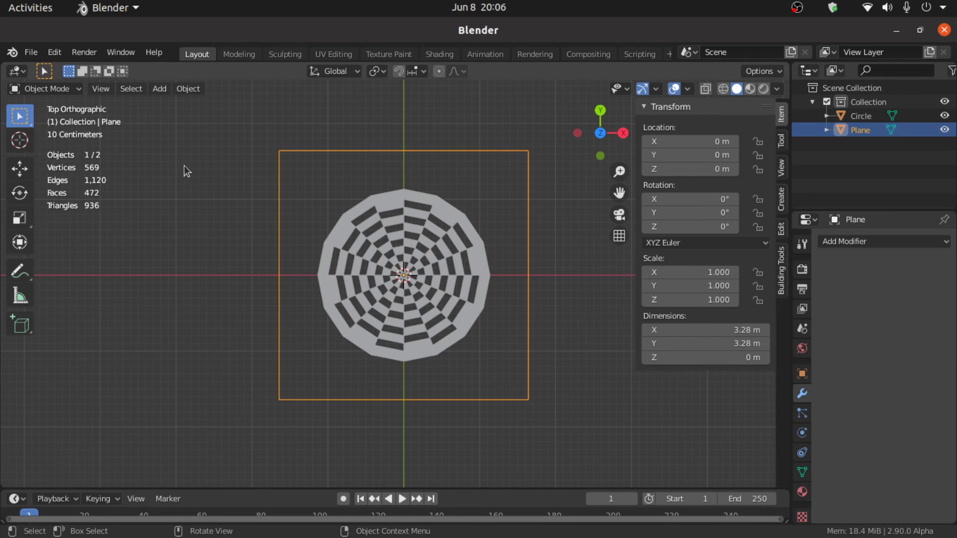
left_click(195, 235)
scroll(258, 311, "up", 2)
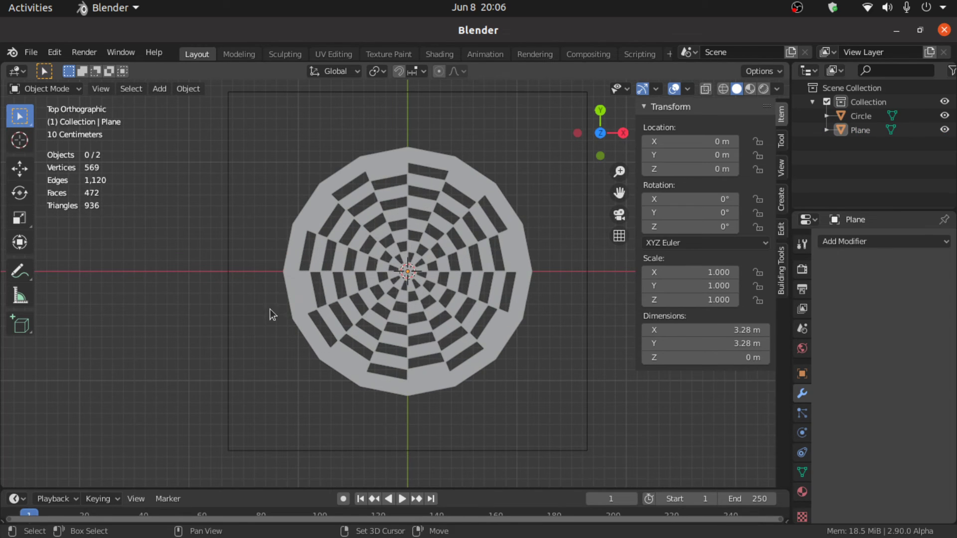
left_click(325, 92)
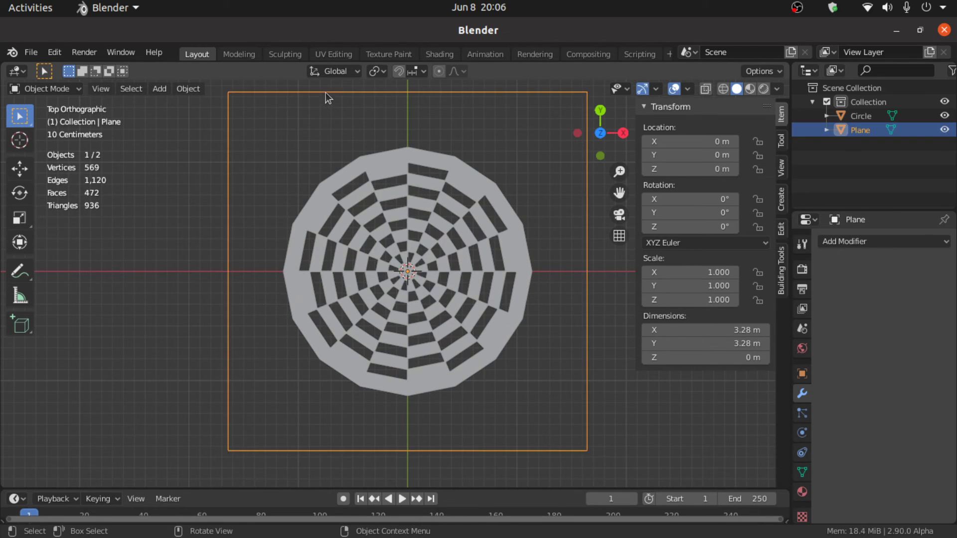
left_click(341, 211, "shift")
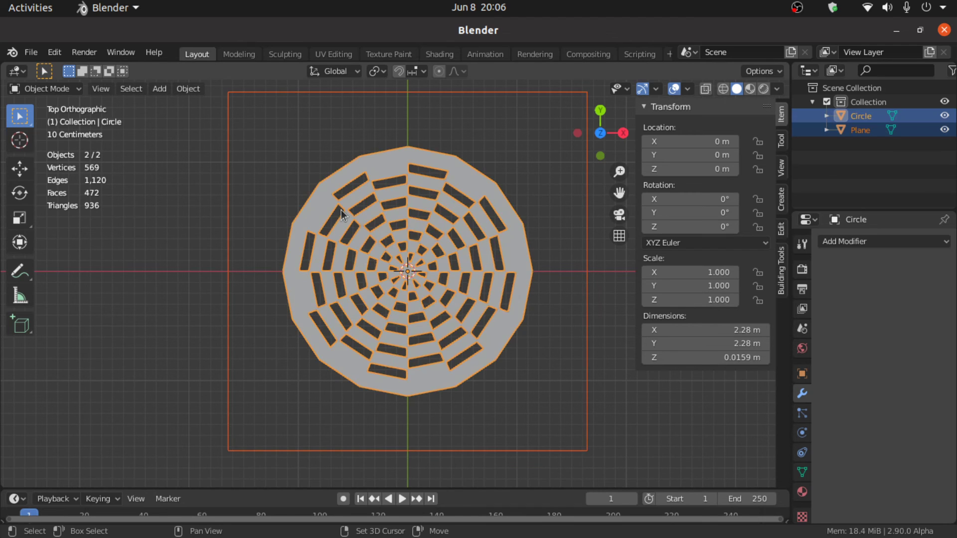
Join the square outline and the circular grille into one object and switch to Edit Mode.
right_click(341, 211)
left_click(305, 264)
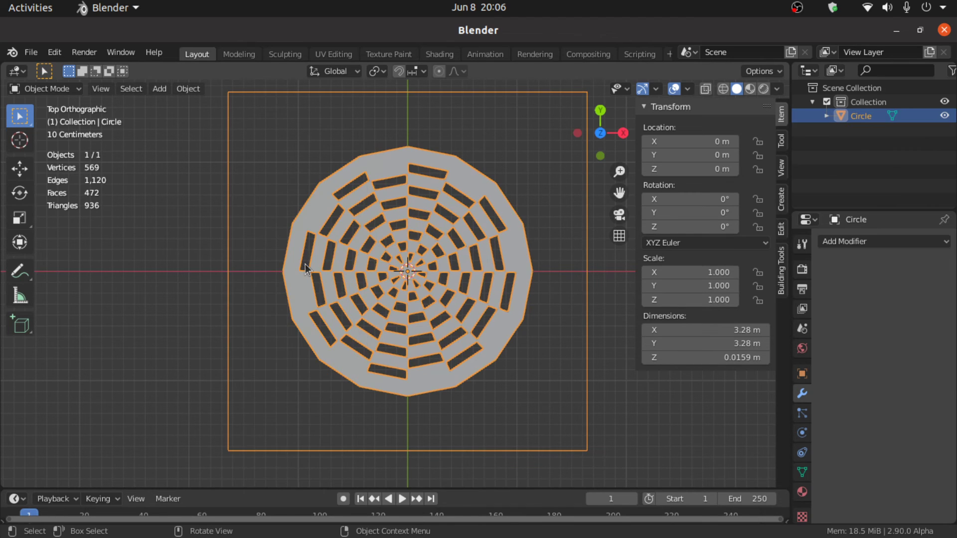
left_click(50, 89)
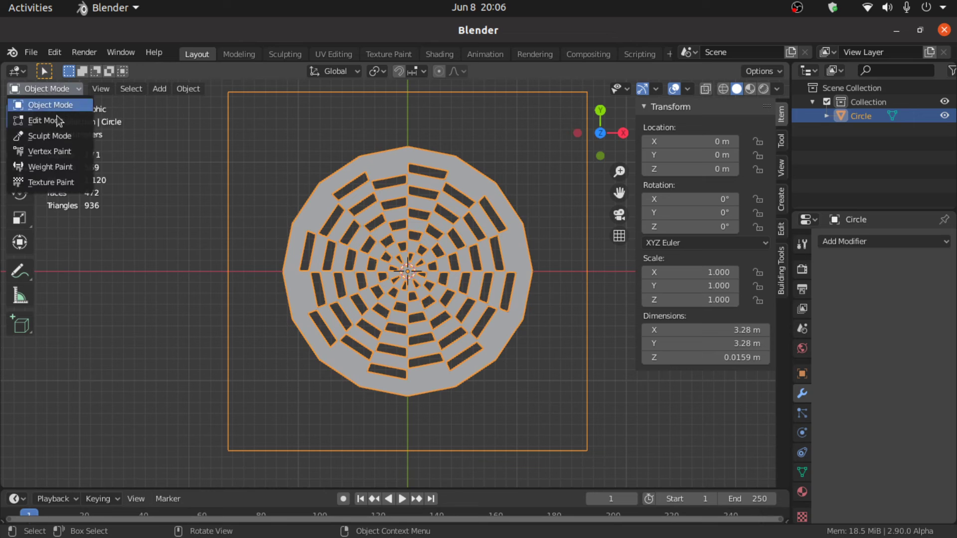
left_click(40, 119)
Select all edges of the square outline together with the grille's outermost rim edge loop.
scroll(179, 239, "up", 3)
left_click(172, 309)
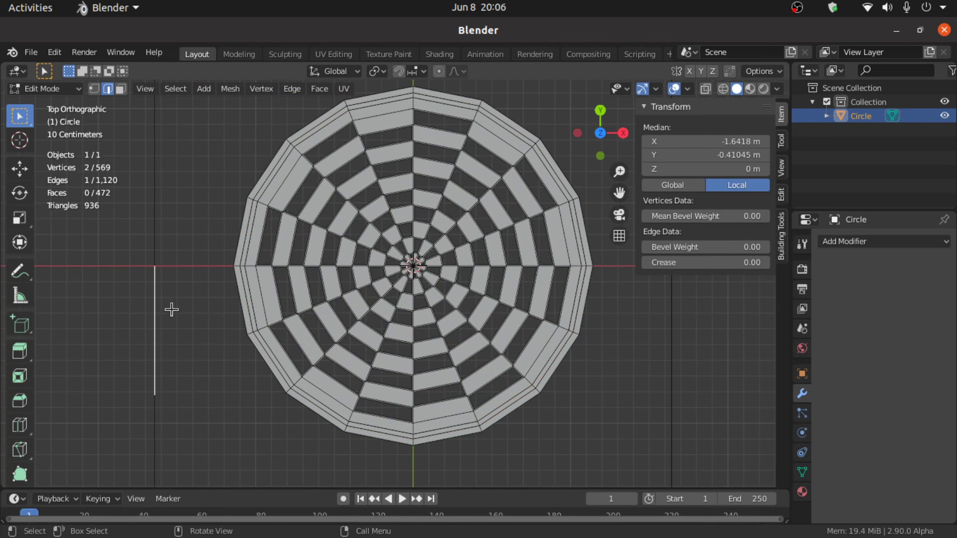
middle_click_drag(171, 309, 260, 342, "shift")
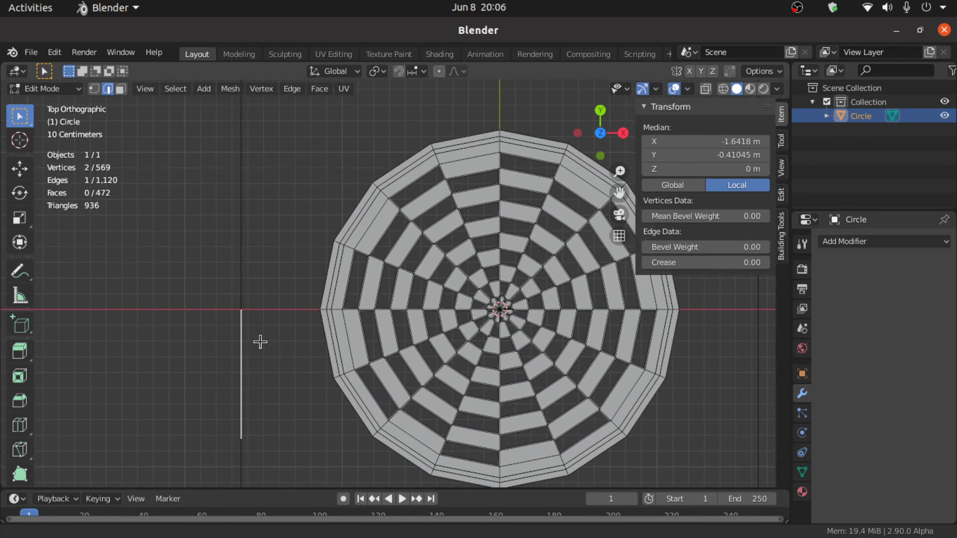
left_click(239, 277)
key("l")
scroll(240, 277, "down", 3)
scroll(269, 258, "up", 8)
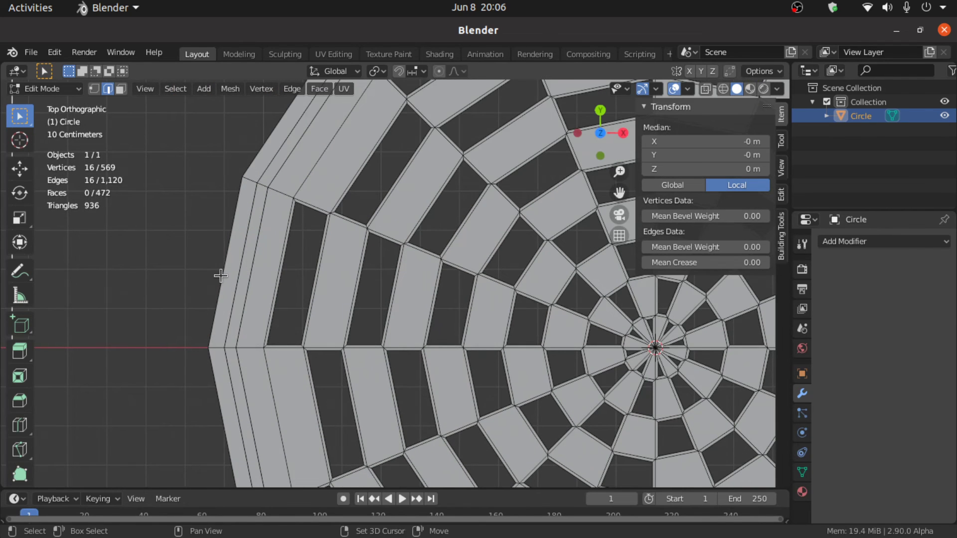
key("l")
scroll(221, 275, "down", 9)
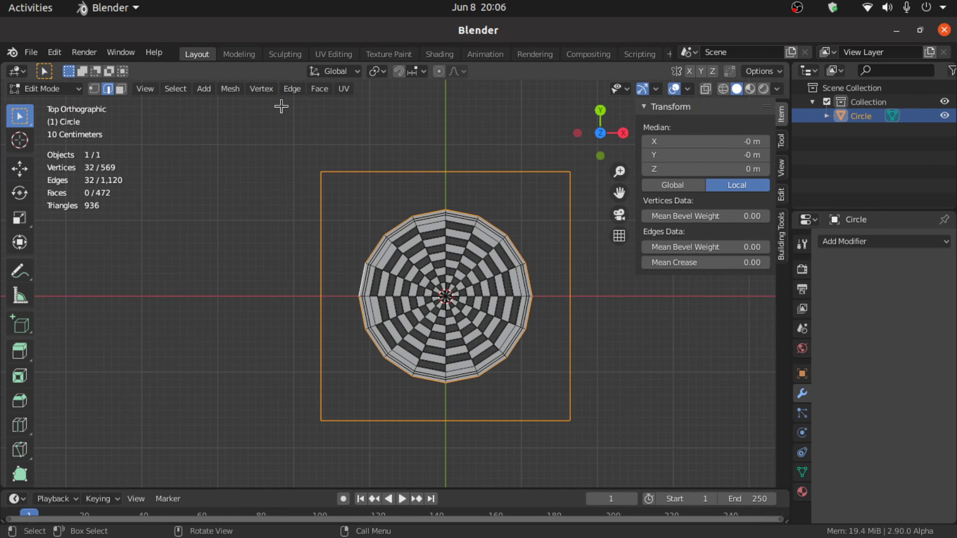
Bridge the square outline and the grille's outer rim loop with faces, and return to Object Mode.
left_click(291, 90)
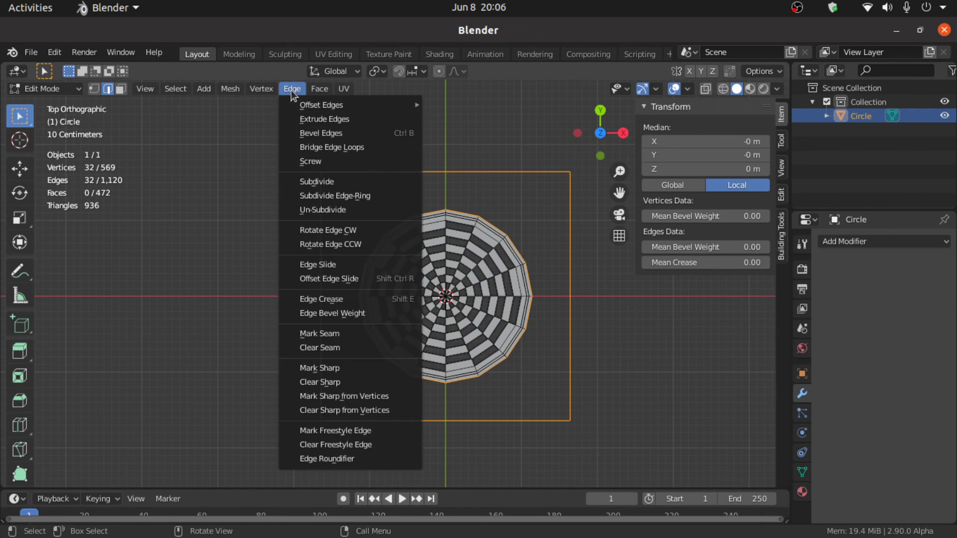
left_click(322, 146)
middle_click_drag(385, 430, 401, 339)
scroll(393, 346, "up", 3)
left_click(74, 92)
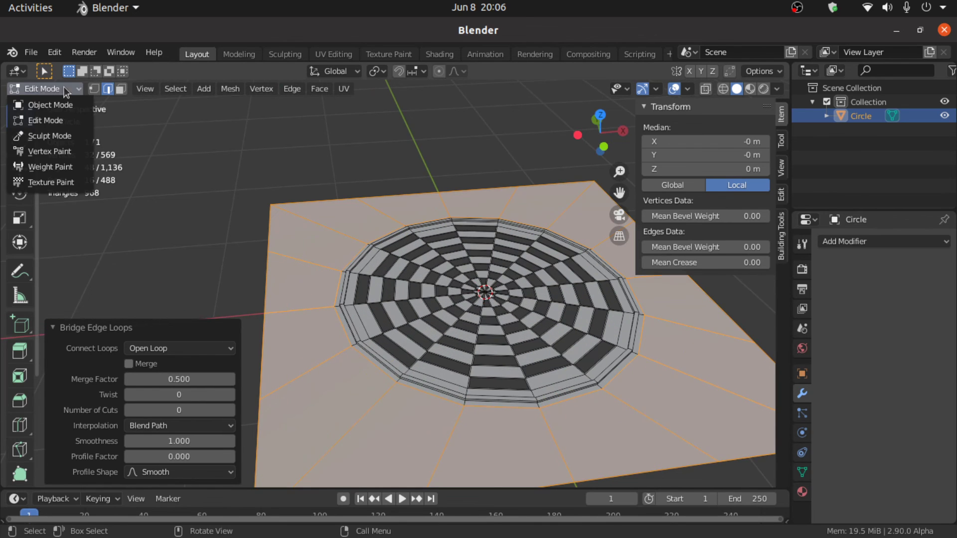
left_click(70, 103)
Add a Solidify modifier and a Bevel modifier to the joined grille plate.
middle_click_drag(294, 289, 339, 295)
scroll(313, 377, "up", 2)
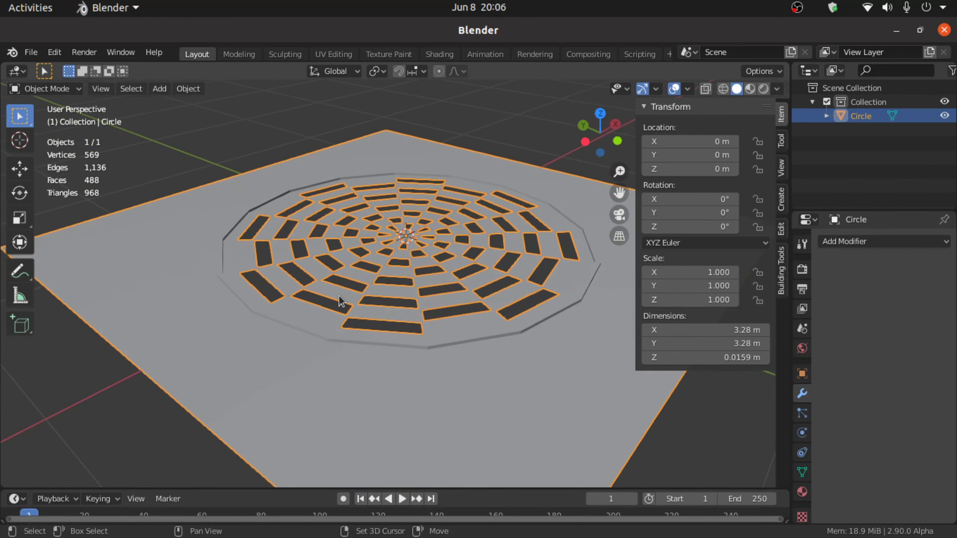
left_click(840, 240)
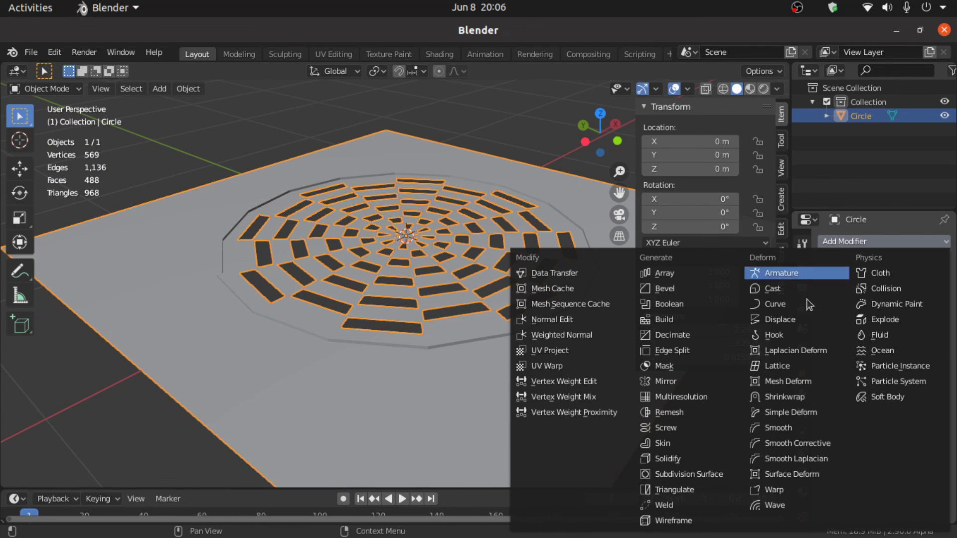
left_click(675, 458)
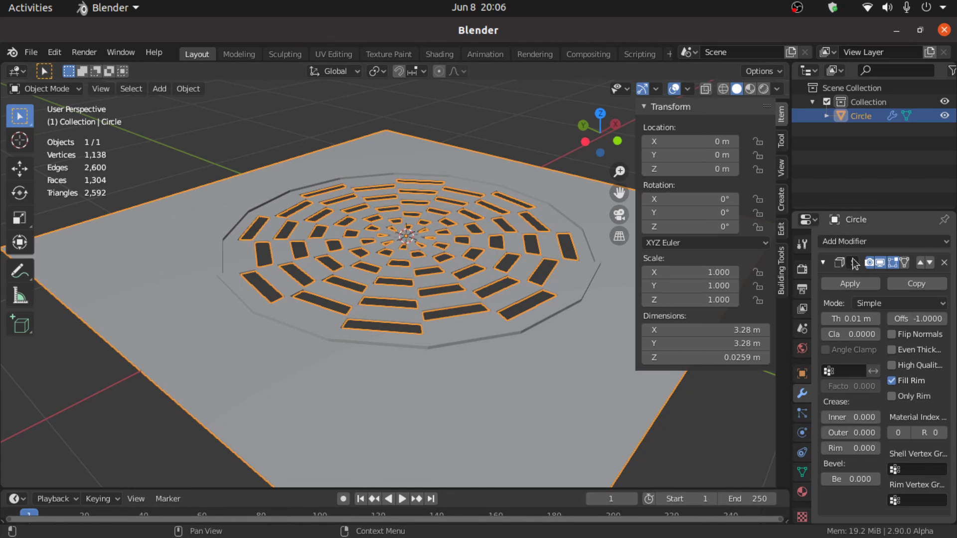
left_click(850, 241)
left_click(702, 289)
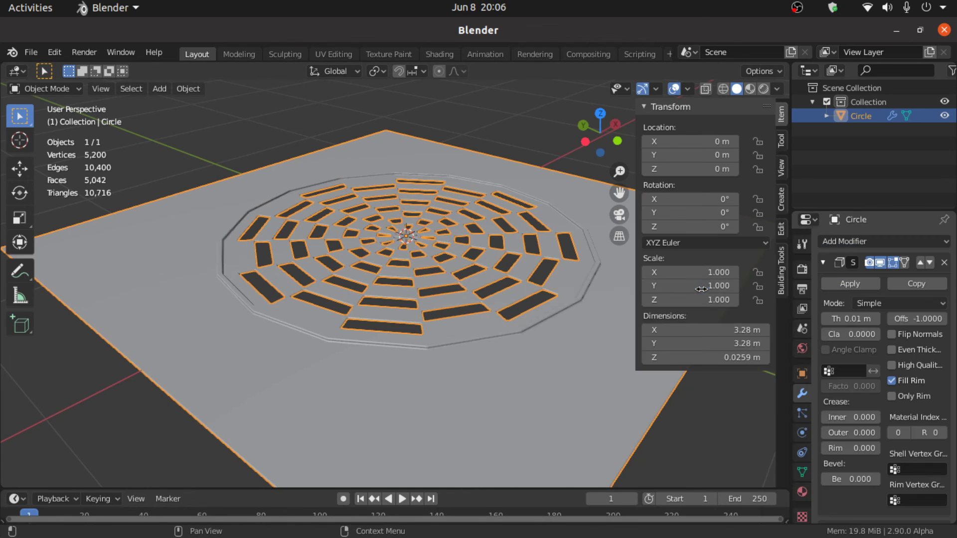
middle_click_drag(384, 343, 420, 343)
middle_click_drag(374, 315, 408, 361)
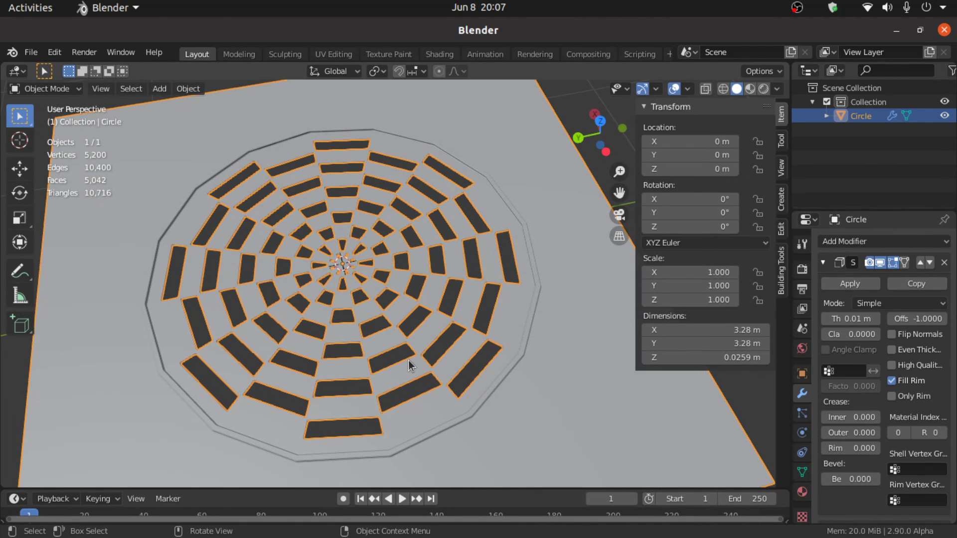